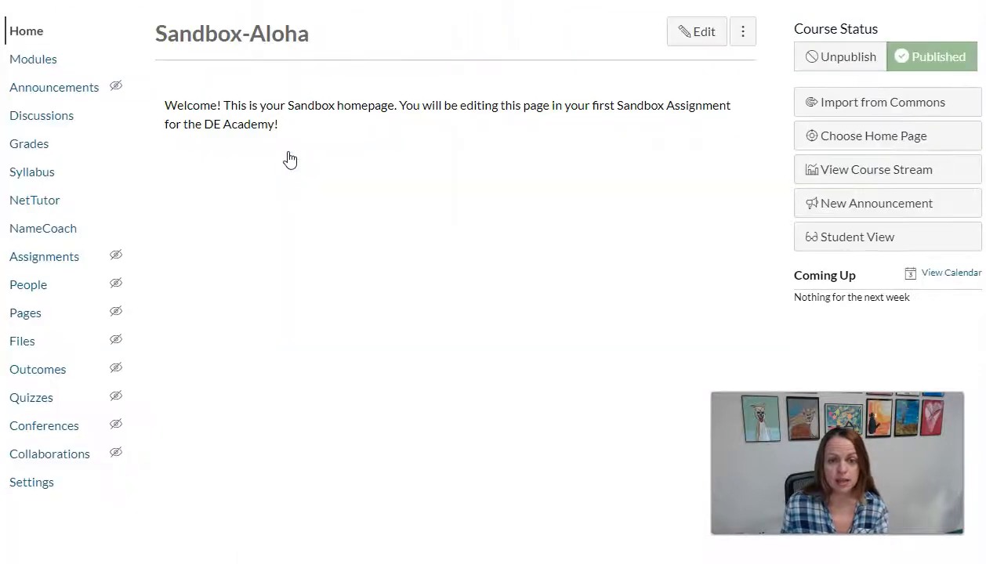
- Edit the Homepage and replace its placeholder welcome text with the copied Library 10 course introduction
{"action": "left_click", "coordinate": [694, 33]}
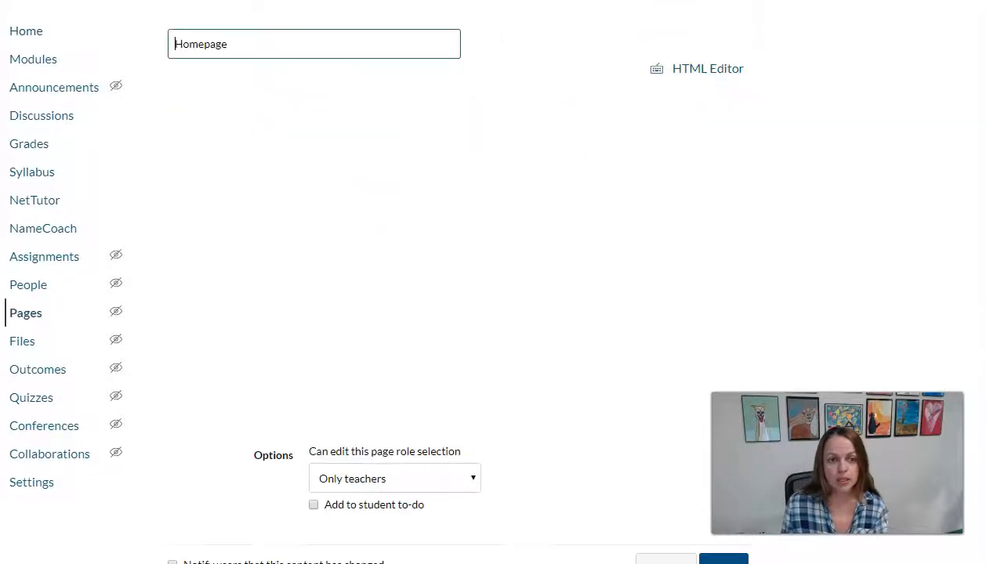
{"action": "left_click_drag", "start_coordinate": [730, 170], "coordinate": [16, 184]}
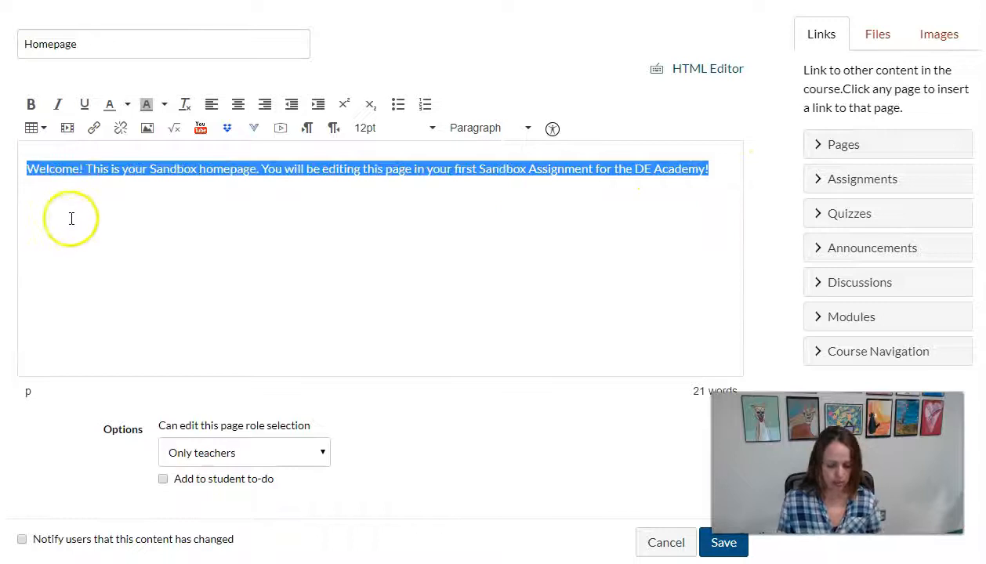
{"action": "key", "text": "BackSpace"}
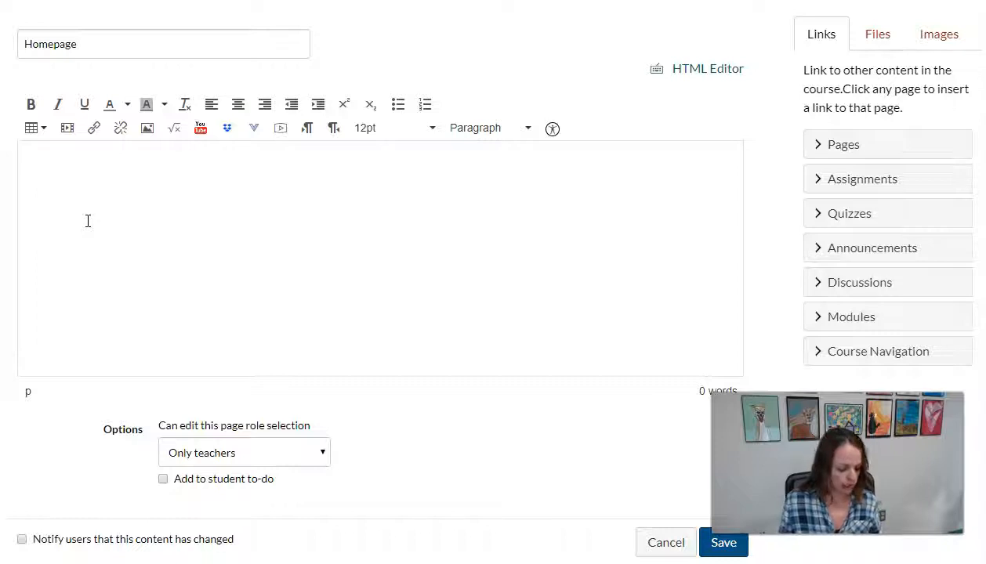
{"action": "key", "text": "ctrl+v"}
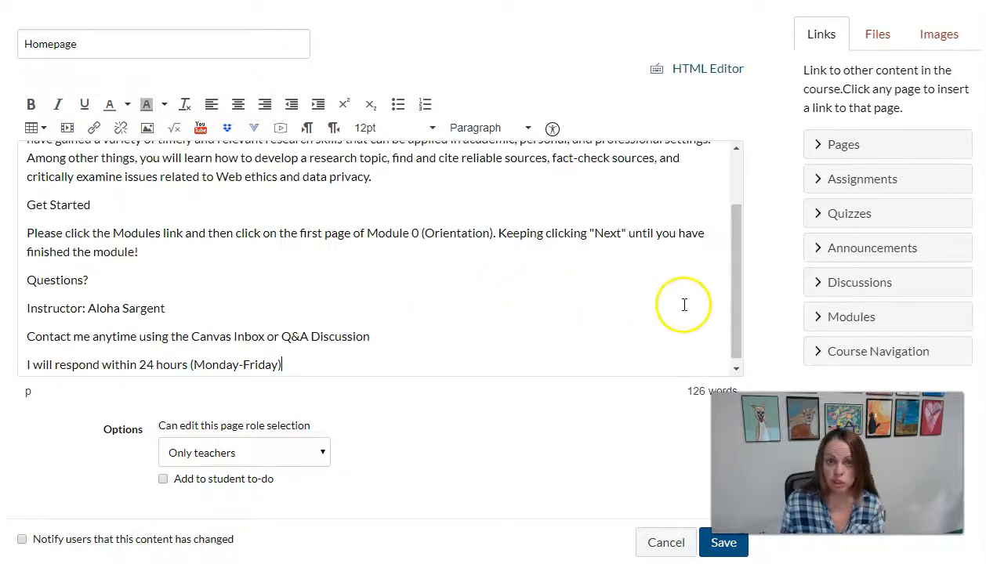
- Format the "Welcome to Library 10!" line at the start of the page as Header 2
{"action": "left_click_drag", "start_coordinate": [732, 305], "coordinate": [736, 246]}
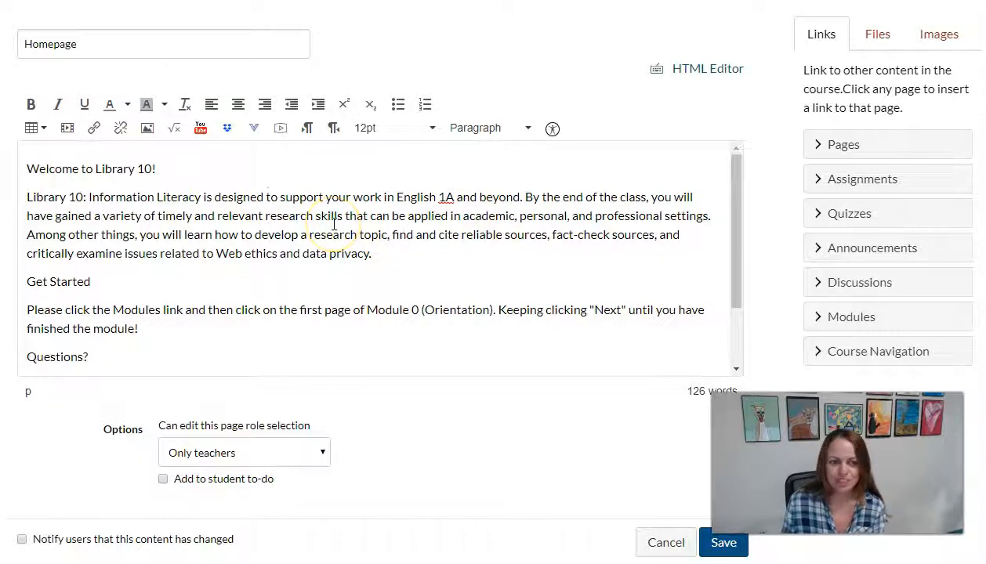
{"action": "scroll", "coordinate": [333, 224], "scroll_direction": "down", "scroll_amount": 1}
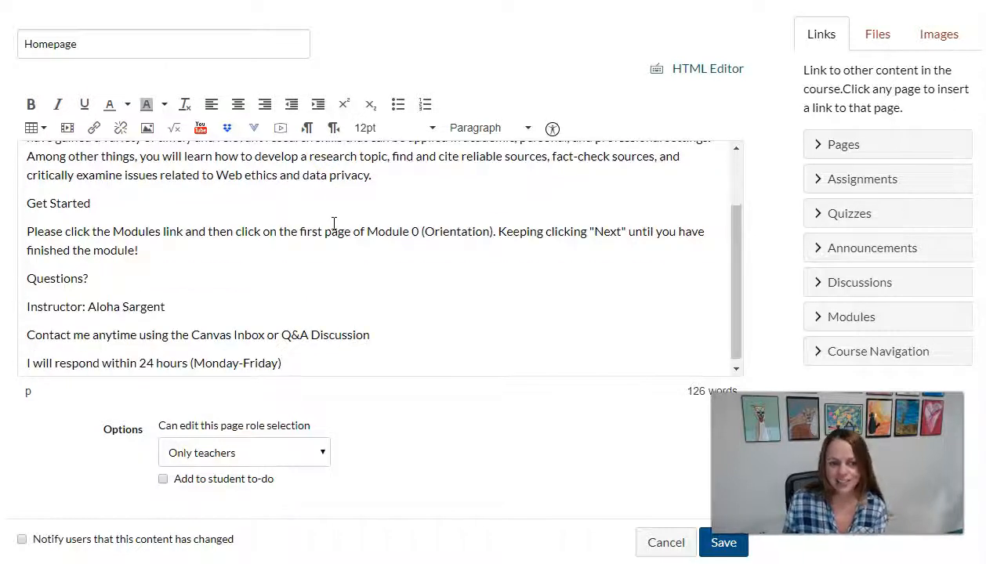
{"action": "scroll", "coordinate": [169, 313], "scroll_direction": "down", "scroll_amount": 1}
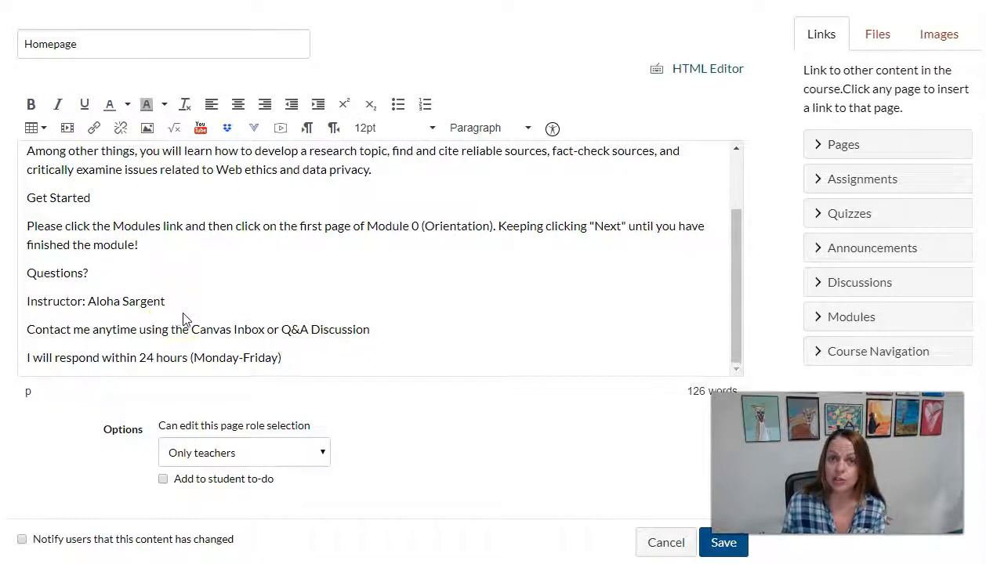
{"action": "scroll", "coordinate": [212, 307], "scroll_direction": "up", "scroll_amount": 1}
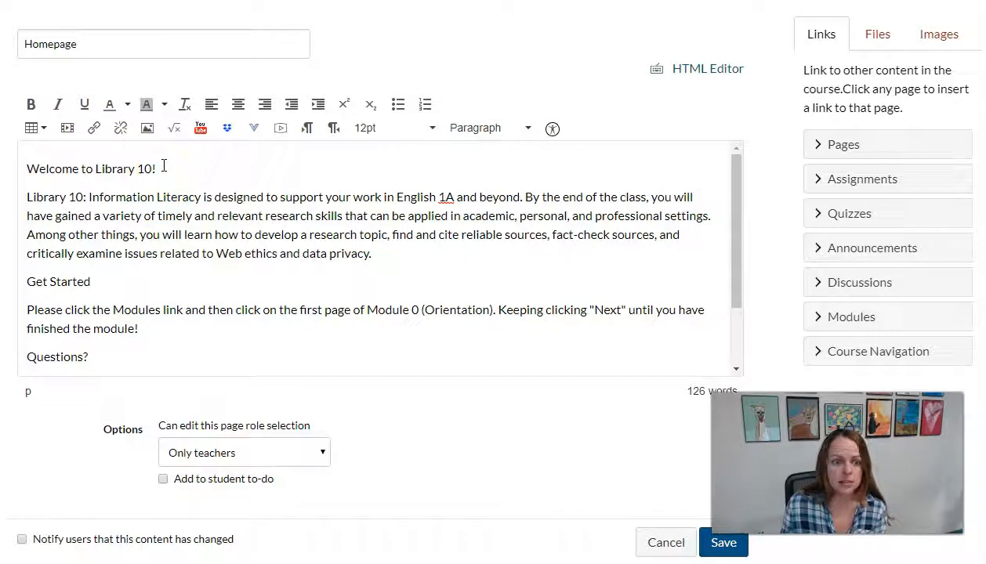
{"action": "left_click_drag", "start_coordinate": [156, 166], "coordinate": [28, 166]}
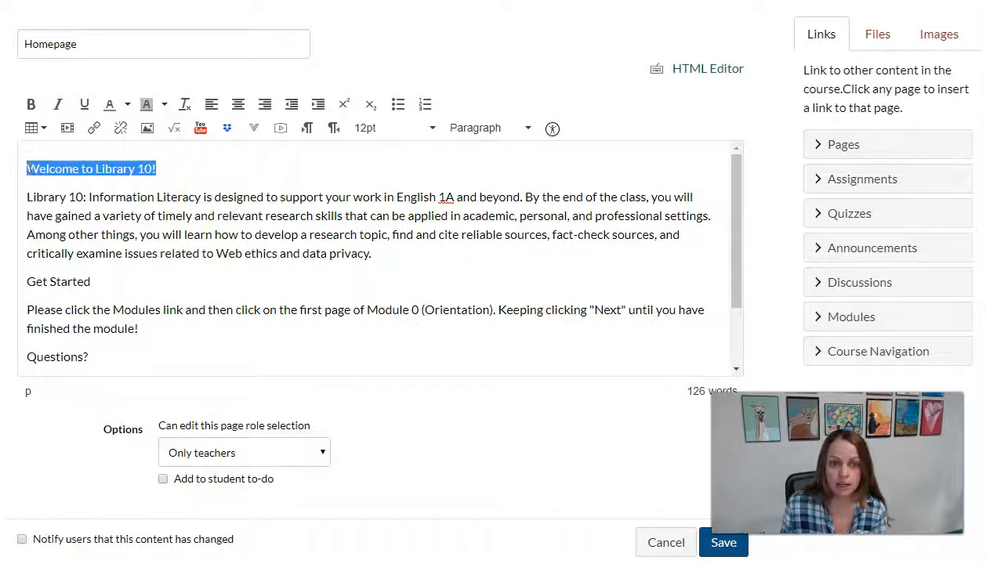
{"action": "left_click", "coordinate": [484, 137]}
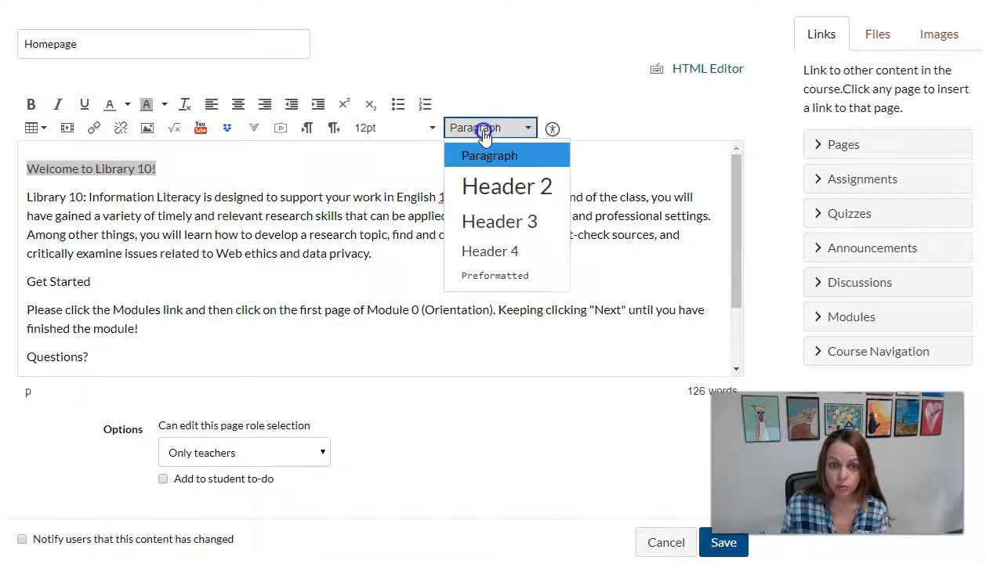
{"action": "left_click", "coordinate": [523, 196]}
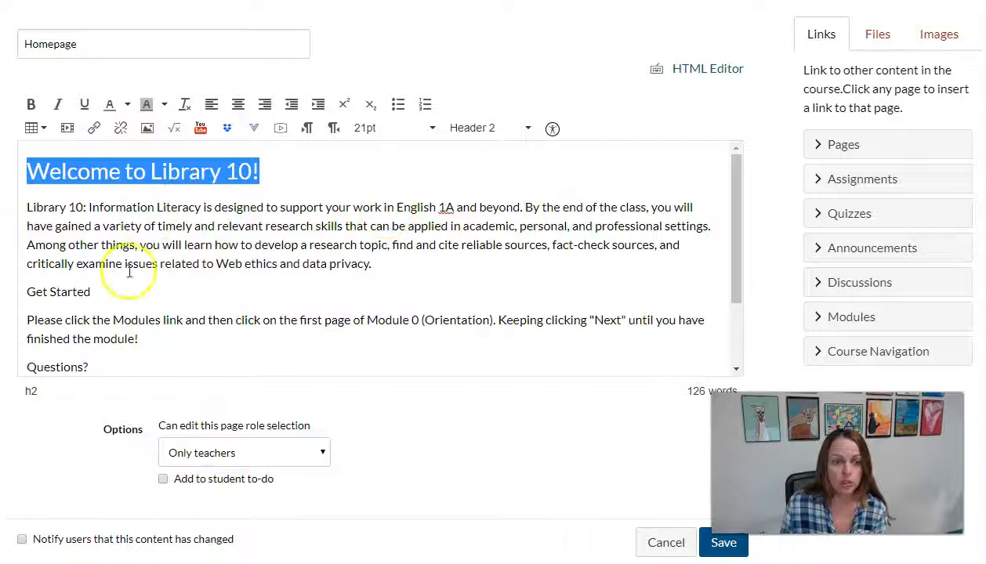
- Format the "Get Started" line as Header 2
{"action": "left_click", "coordinate": [89, 293]}
{"action": "left_click_drag", "start_coordinate": [89, 293], "coordinate": [19, 291]}
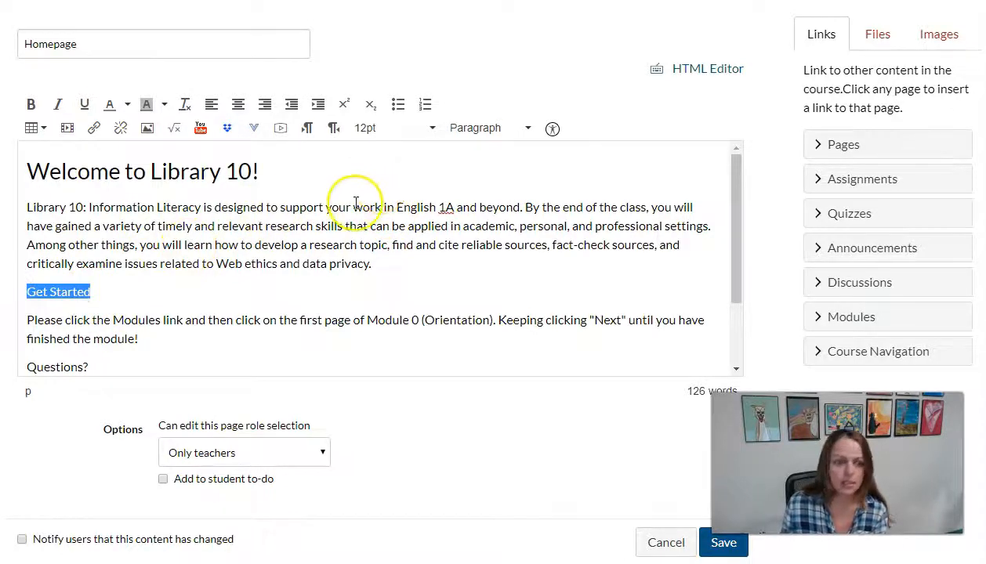
{"action": "left_click", "coordinate": [482, 128]}
{"action": "left_click", "coordinate": [519, 195]}
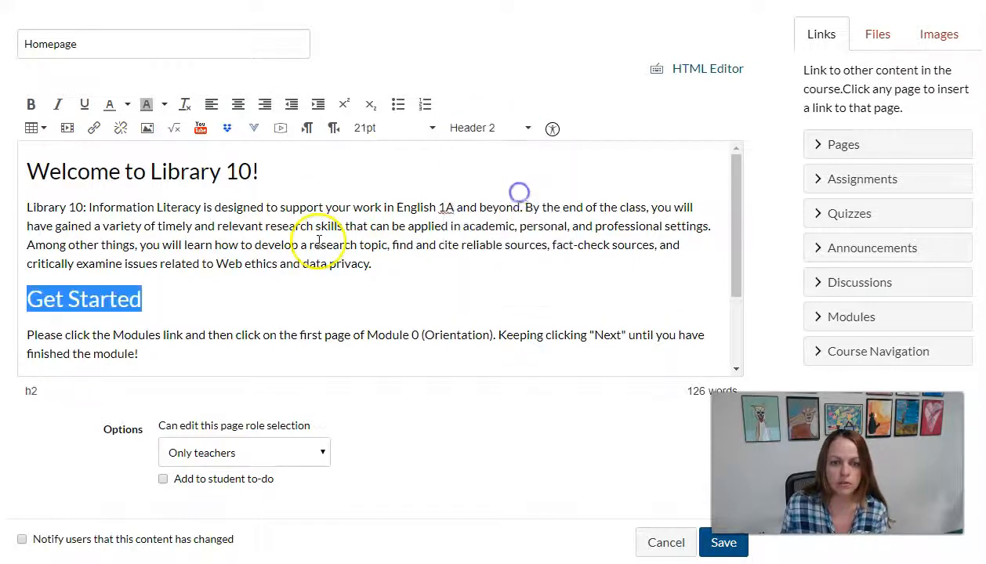
- Format the "Questions?" line above the instructor contact details as Header 2
{"action": "scroll", "coordinate": [319, 242], "scroll_direction": "down", "scroll_amount": 3}
{"action": "left_click_drag", "start_coordinate": [89, 273], "coordinate": [27, 274]}
{"action": "left_click", "coordinate": [474, 127]}
{"action": "left_click", "coordinate": [503, 186]}
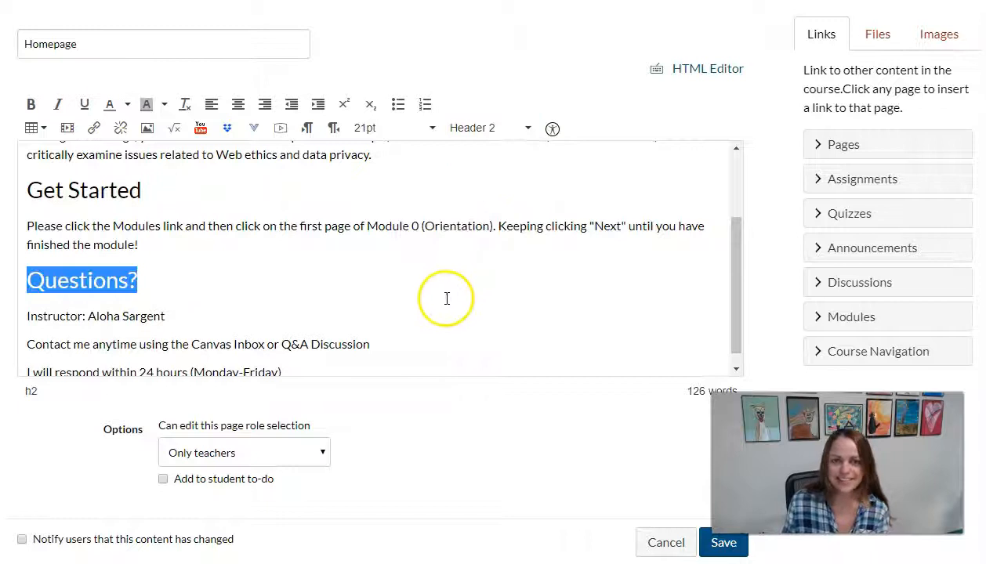
{"action": "left_click", "coordinate": [427, 312]}
{"action": "scroll", "coordinate": [427, 315], "scroll_direction": "up", "scroll_amount": 3}
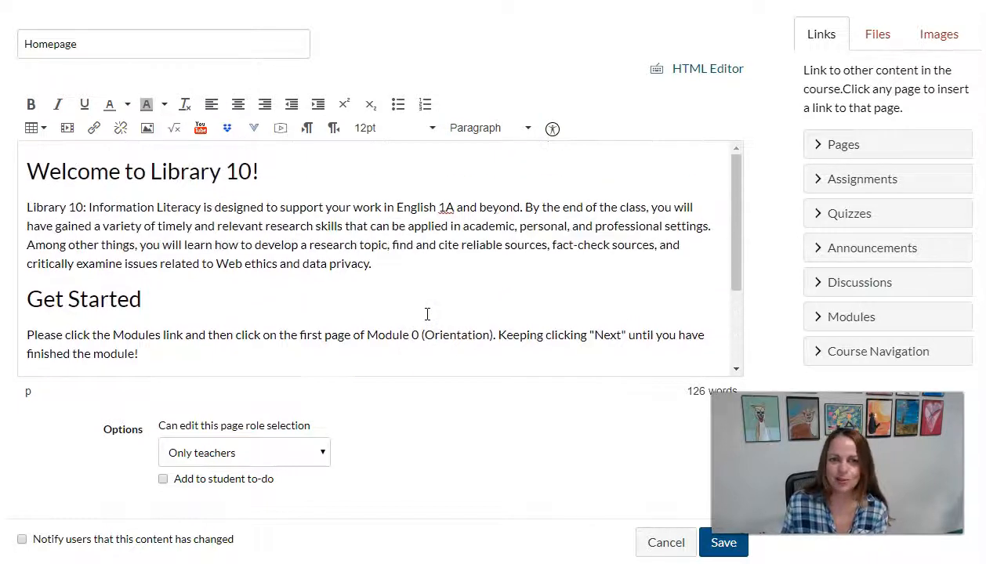
- Turn the two lines on contacting the instructor and the 24-hour response time into a bullet list
{"action": "scroll", "coordinate": [426, 313], "scroll_direction": "down", "scroll_amount": 3}
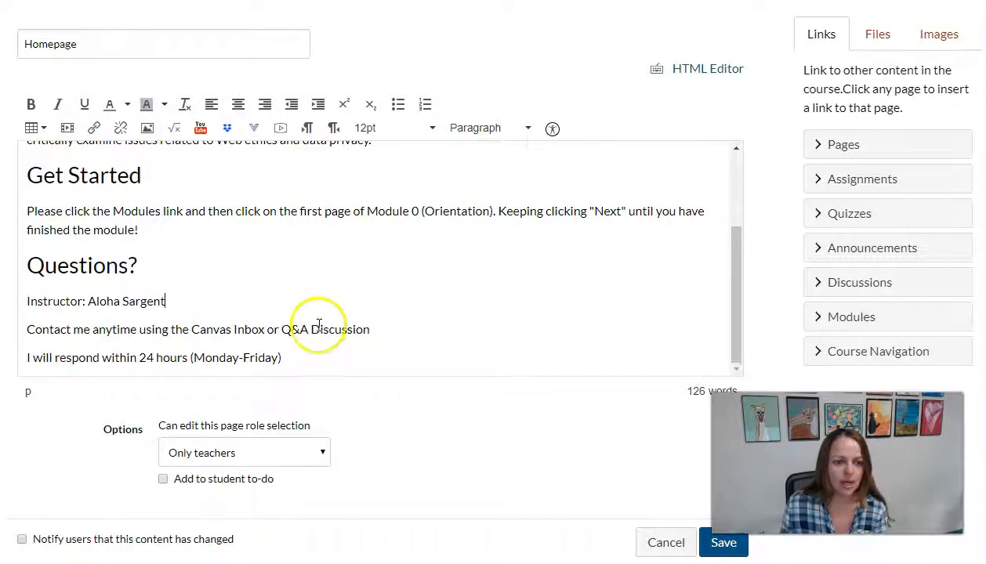
{"action": "left_click_drag", "start_coordinate": [127, 327], "coordinate": [137, 343]}
{"action": "left_click", "coordinate": [137, 345]}
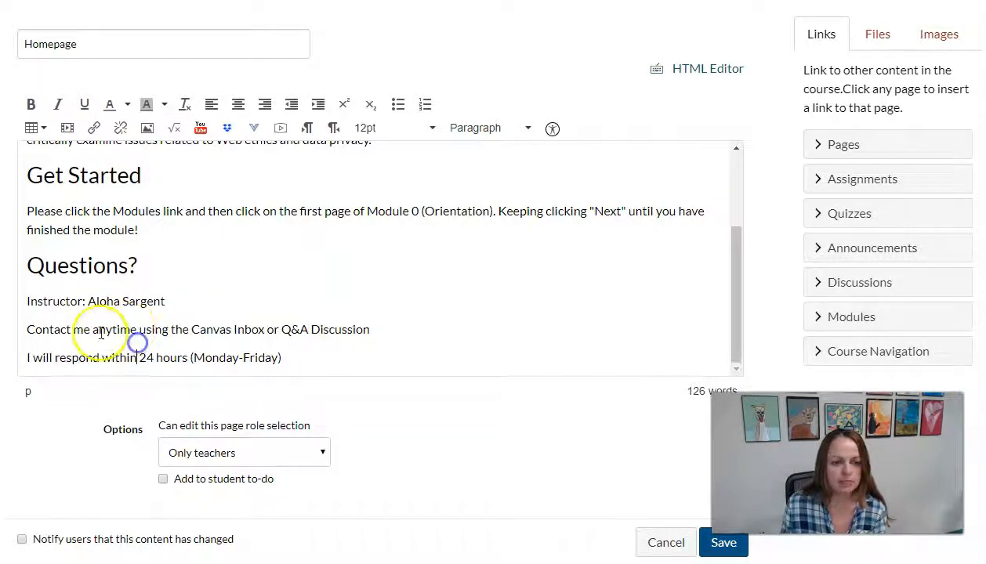
{"action": "left_click_drag", "start_coordinate": [42, 330], "coordinate": [132, 361]}
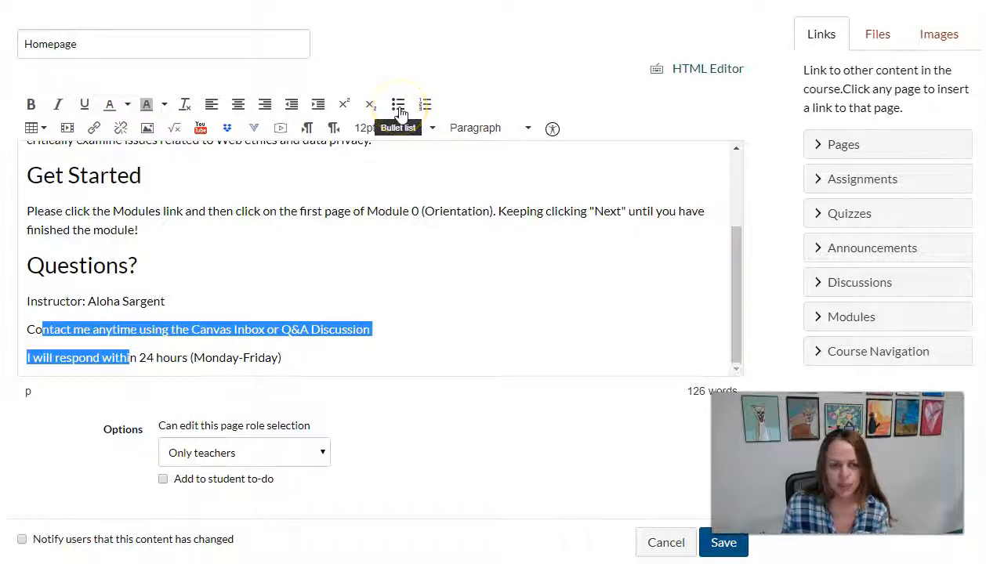
{"action": "left_click", "coordinate": [399, 111]}
{"action": "left_click", "coordinate": [273, 362]}
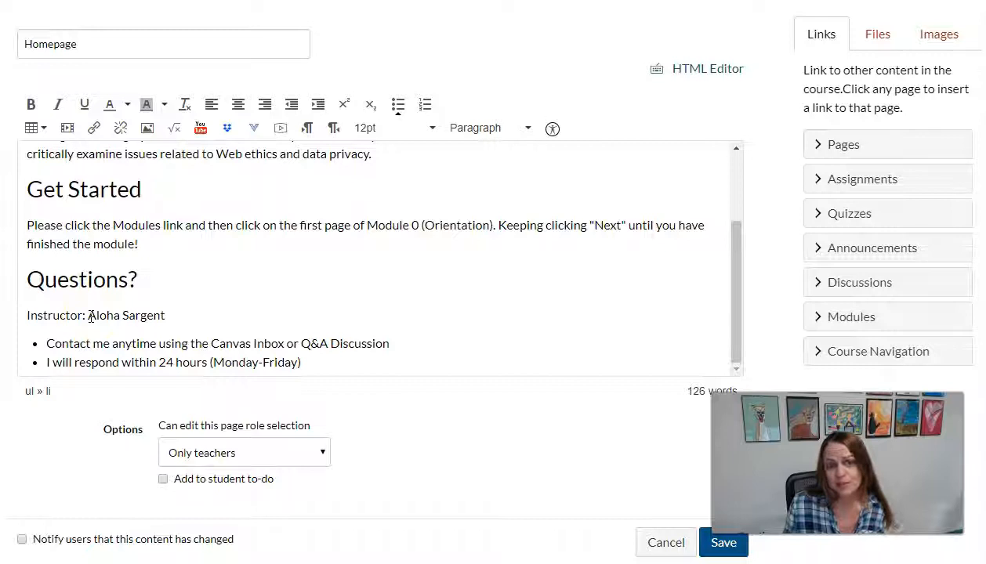
- Link the instructor's name to their staff listing page on cabrillo.edu, with the link target set to New window
{"action": "left_click_drag", "start_coordinate": [88, 315], "coordinate": [164, 314]}
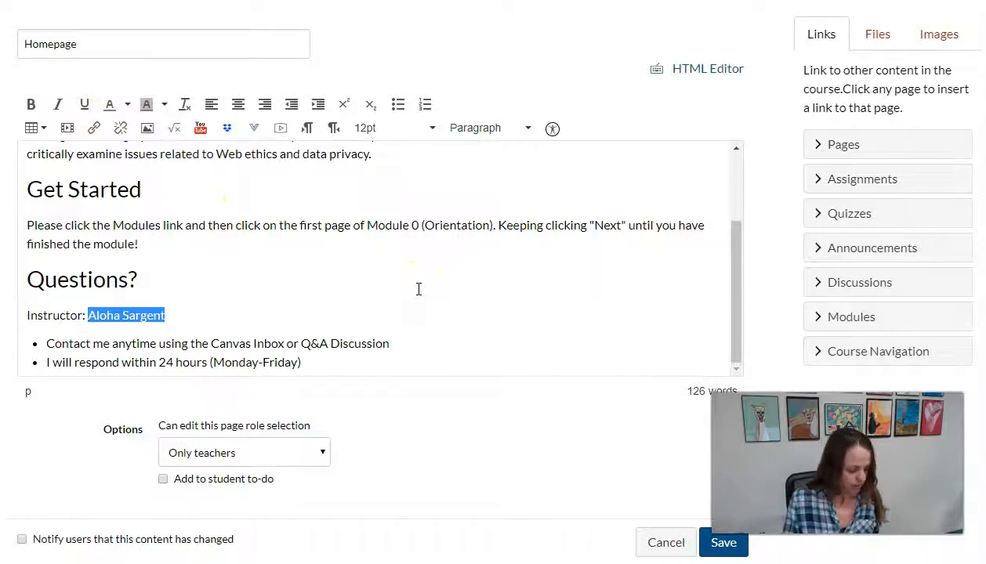
{"action": "key", "text": "ctrl+k"}
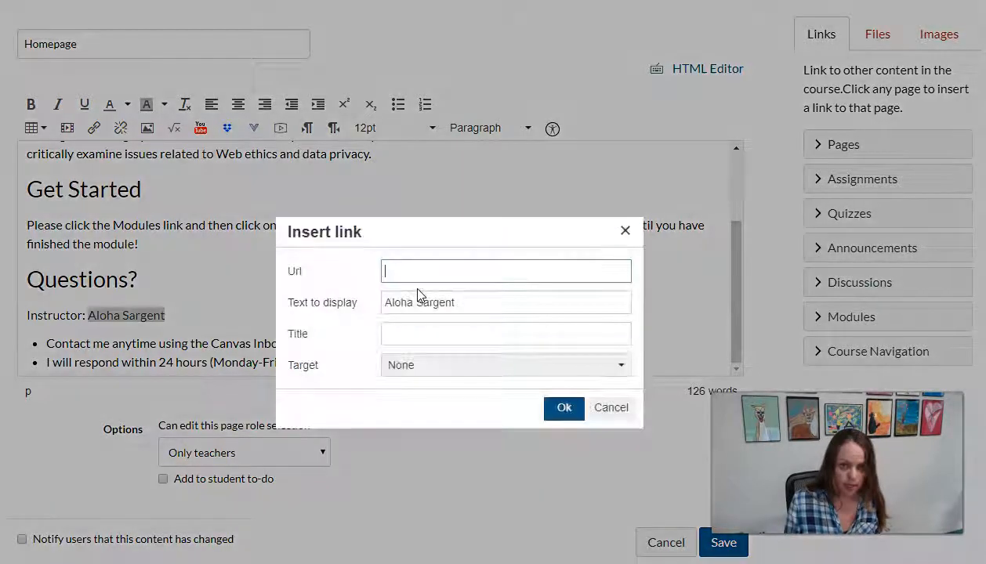
{"action": "left_click", "coordinate": [405, 273]}
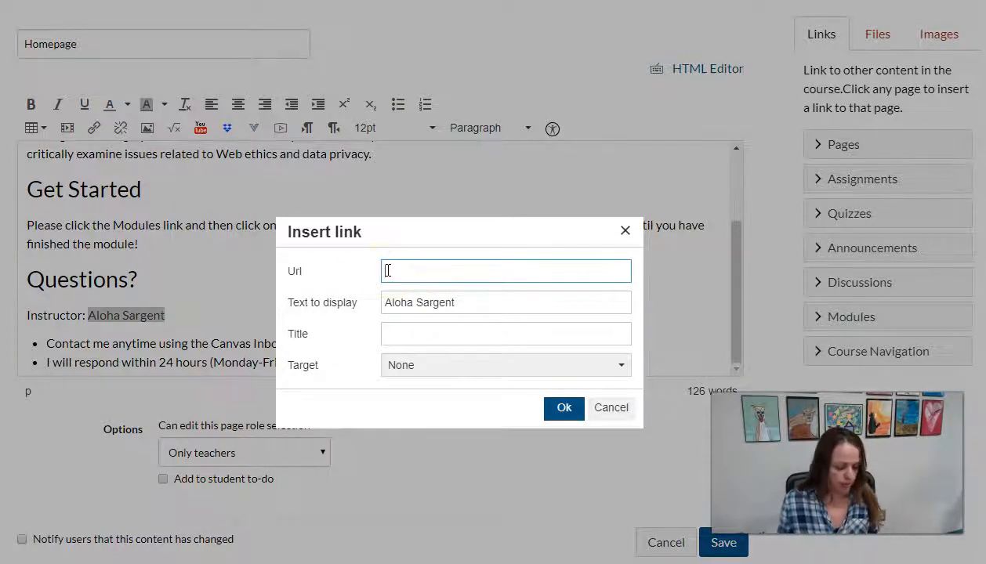
{"action": "type", "text": "https://www.cabrillo.edu/salsa/listing.php?staffId=1704"}
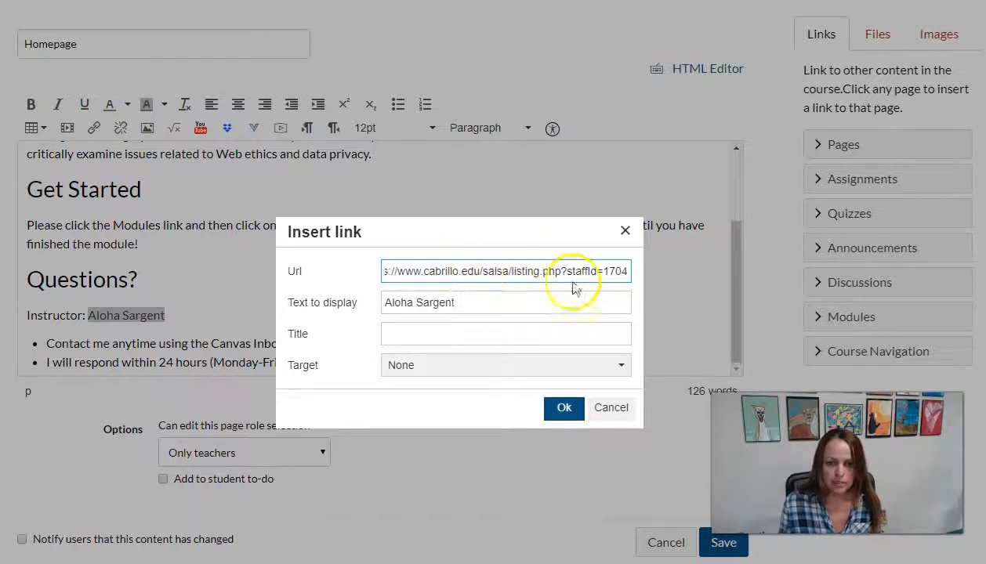
{"action": "left_click", "coordinate": [467, 366]}
{"action": "left_click", "coordinate": [467, 413]}
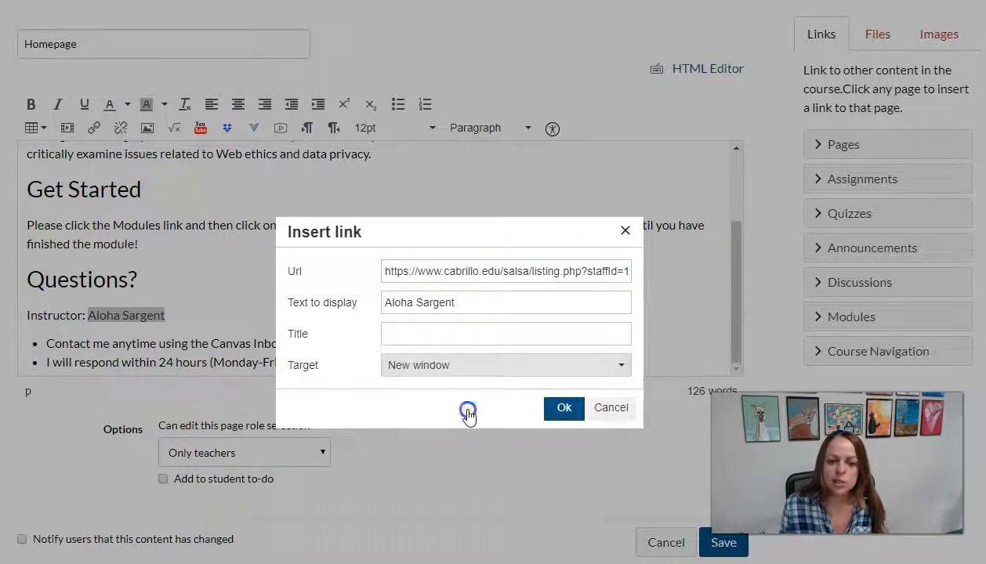
{"action": "left_click", "coordinate": [564, 408]}
{"action": "left_click", "coordinate": [319, 352]}
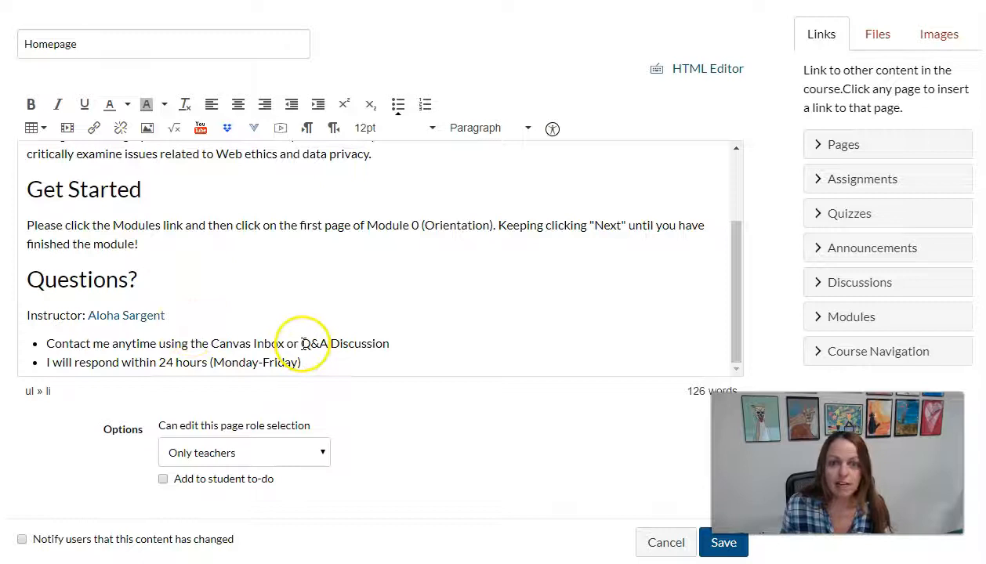
- Link the words "Q&A Discussion" in the first bullet to the course's Q & A Discussion
{"action": "left_click_drag", "start_coordinate": [304, 343], "coordinate": [389, 347]}
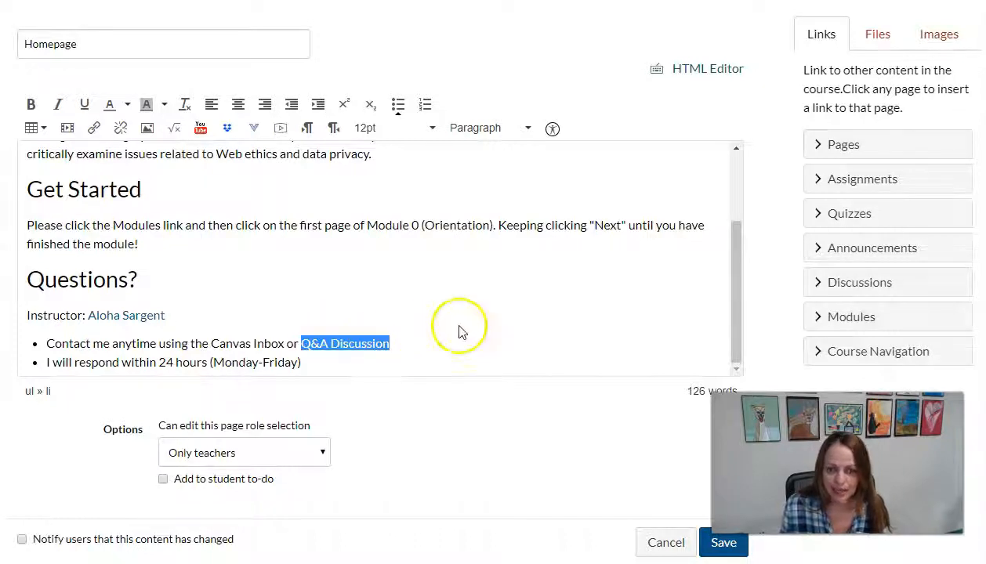
{"action": "left_click", "coordinate": [880, 283]}
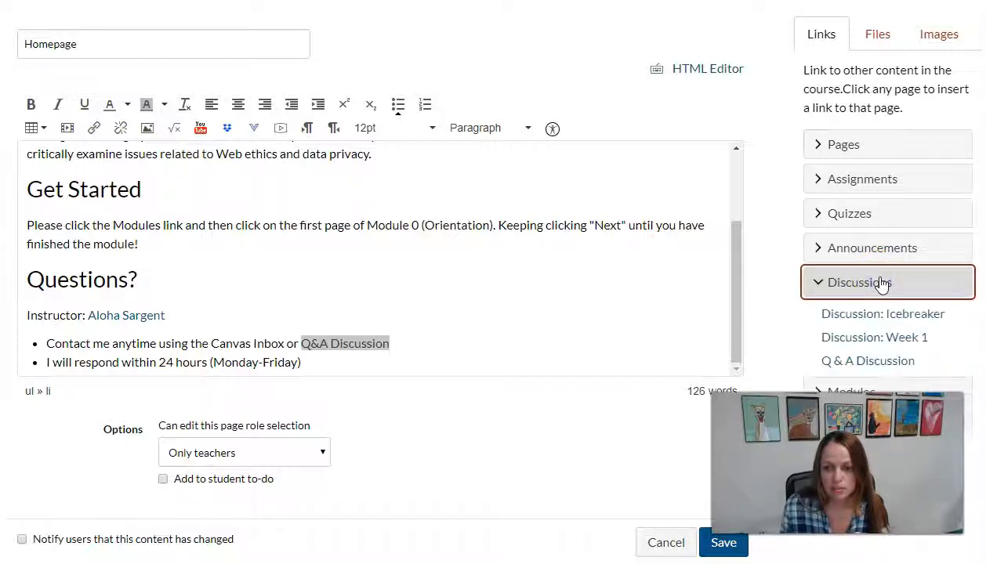
{"action": "left_click", "coordinate": [895, 362]}
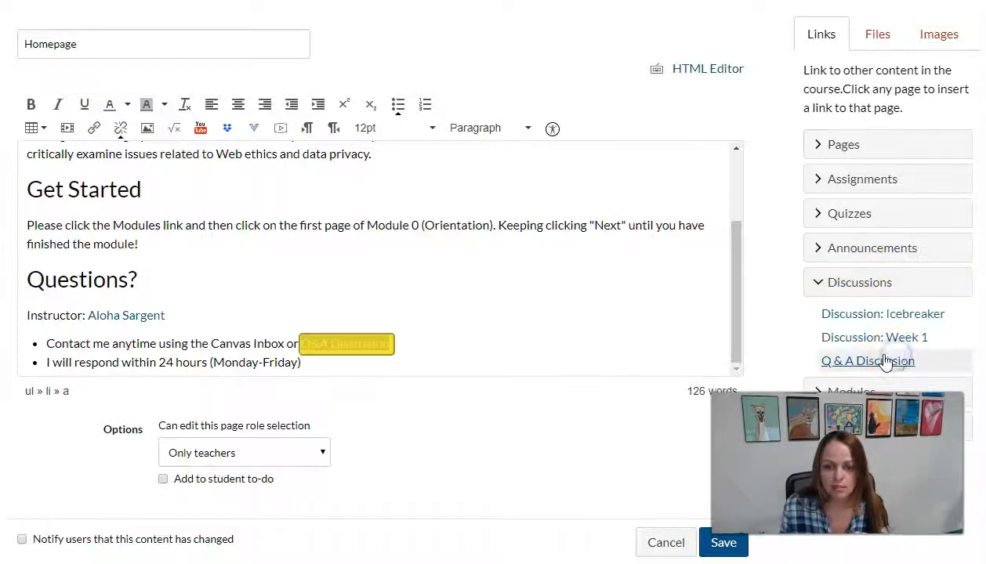
{"action": "left_click", "coordinate": [444, 288]}
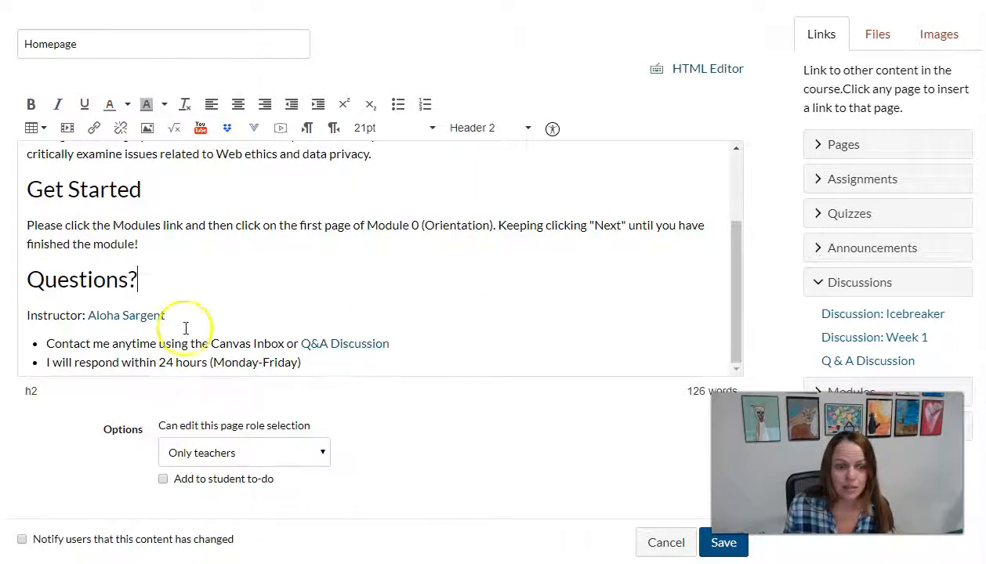
- Add a blank paragraph after the bullet list and embed the instructor's office photo from the course images there
{"action": "scroll", "coordinate": [458, 322], "scroll_direction": "up", "scroll_amount": 3}
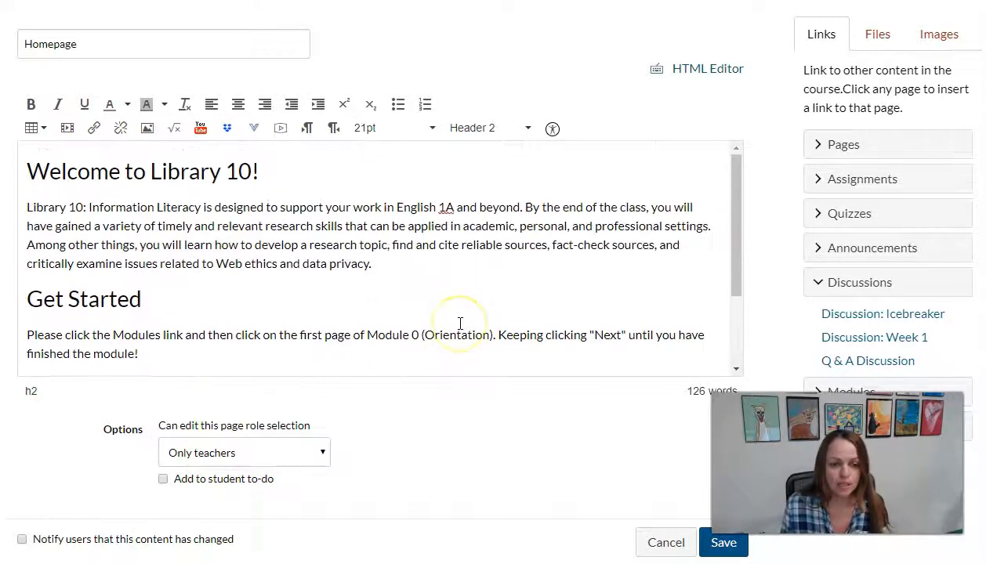
{"action": "scroll", "coordinate": [460, 323], "scroll_direction": "down", "scroll_amount": 3}
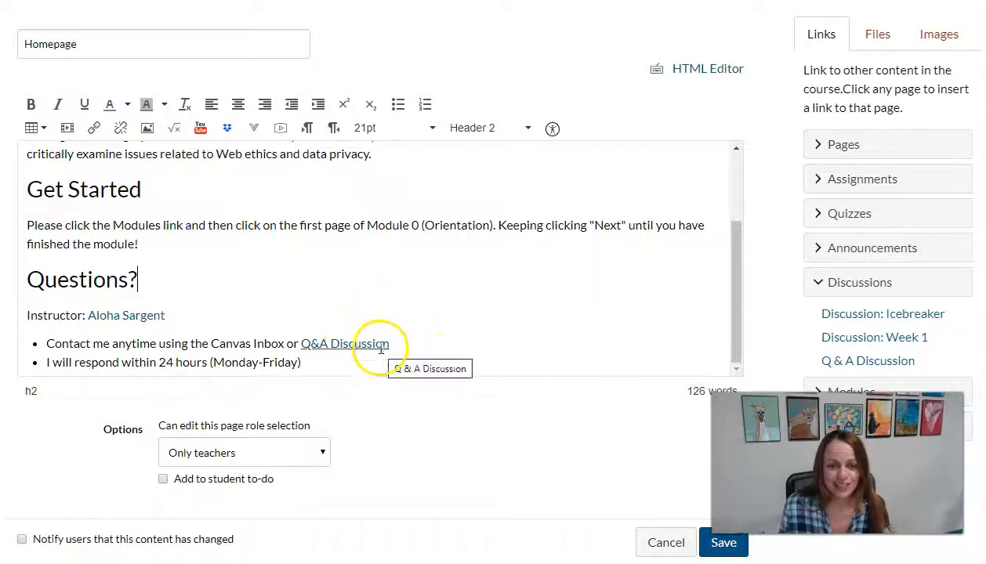
{"action": "left_click", "coordinate": [359, 365]}
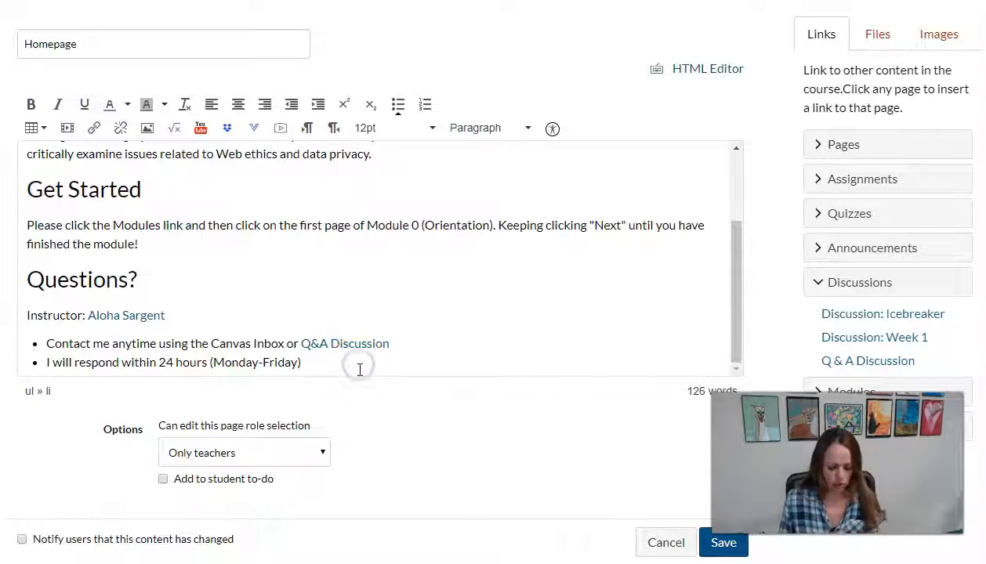
{"action": "key", "text": "Return"}
{"action": "key", "text": "Return"}
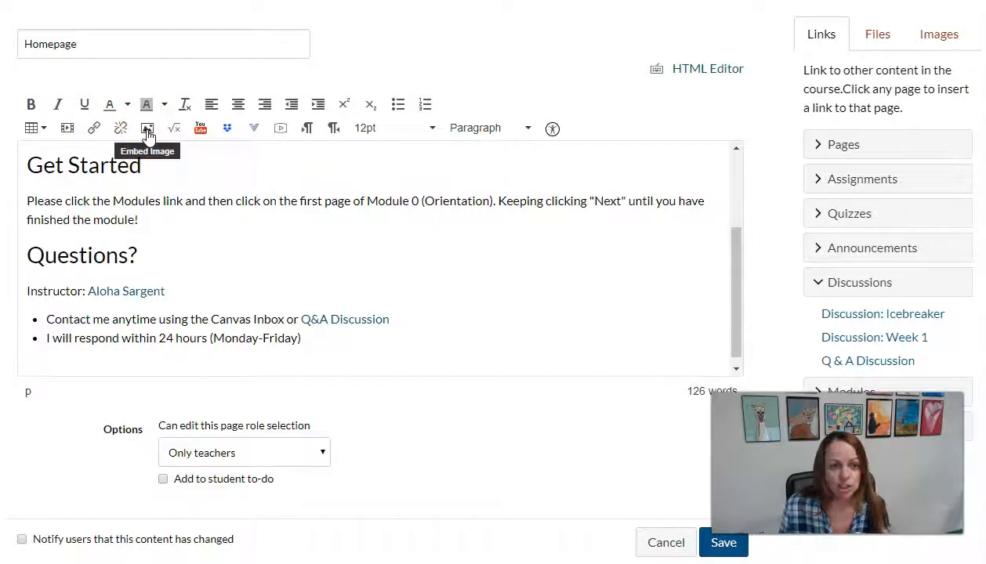
{"action": "left_click", "coordinate": [932, 36]}
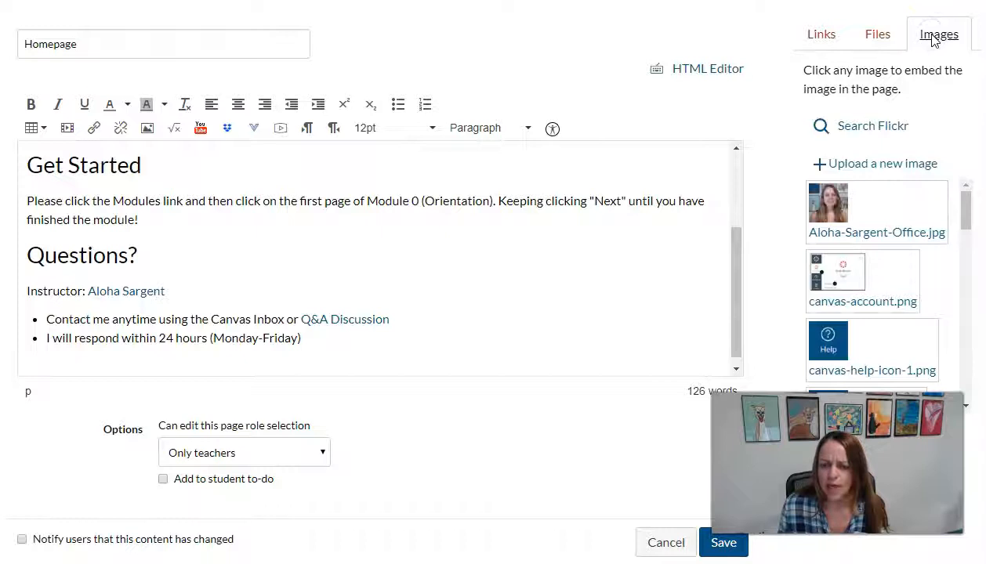
{"action": "left_click", "coordinate": [839, 208]}
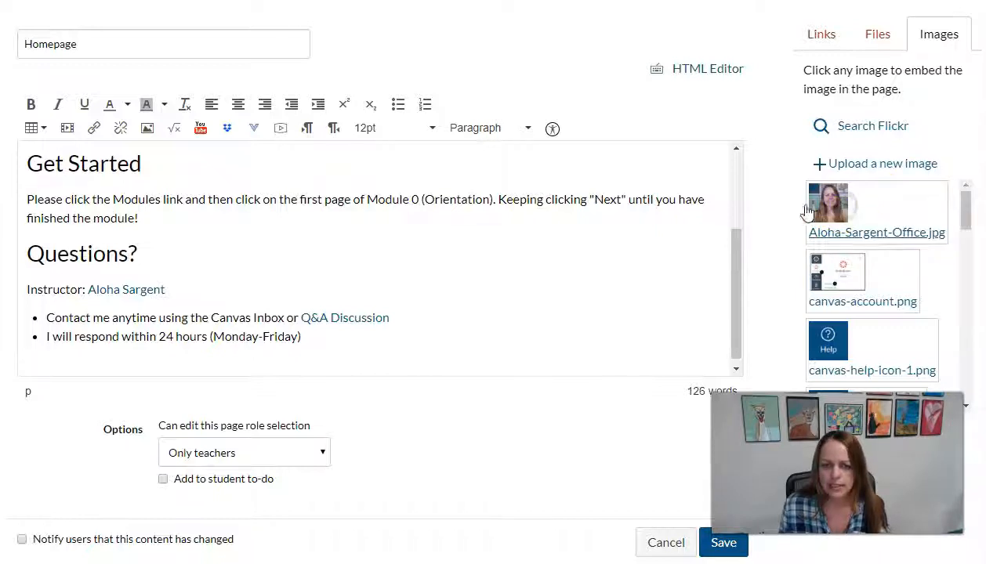
- Resize the embedded instructor photo below the bullet list to a width of 250, keeping its aspect ratio
{"action": "mouse_move", "coordinate": [719, 193]}
{"action": "left_mouse_down"}
{"action": "mouse_move", "coordinate": [728, 264]}
{"action": "mouse_move", "coordinate": [735, 198]}
{"action": "left_mouse_up"}
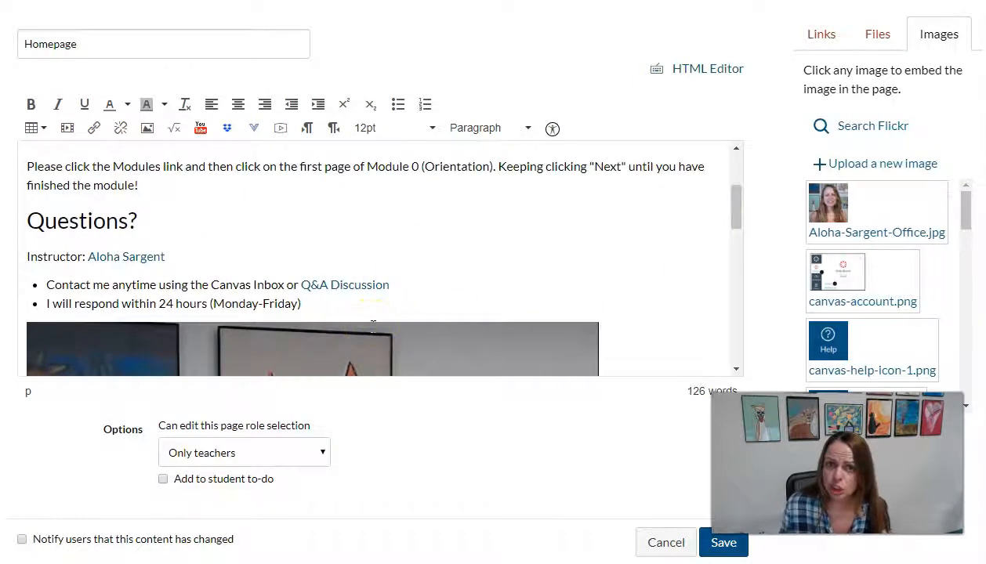
{"action": "left_click", "coordinate": [353, 353]}
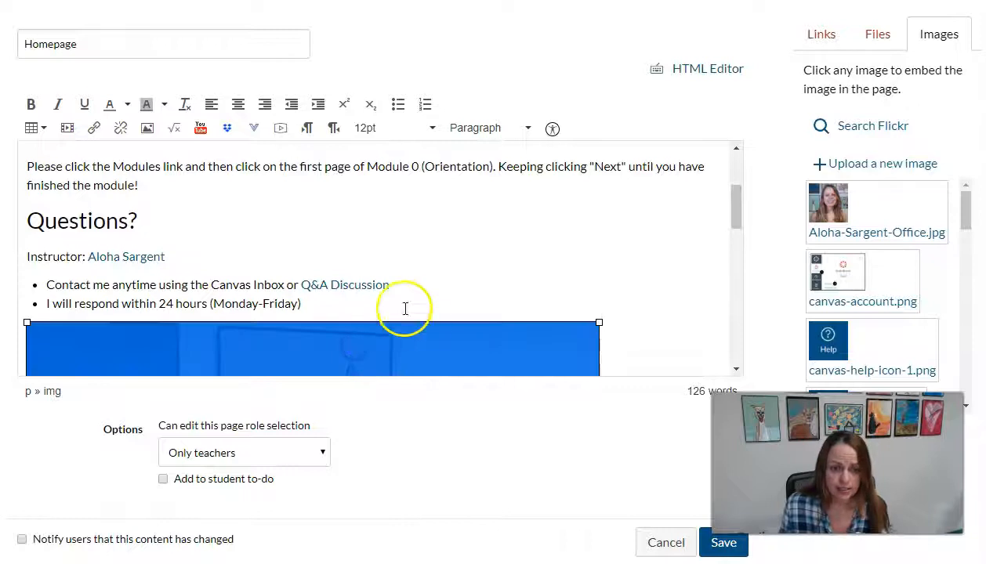
{"action": "scroll", "coordinate": [398, 308], "scroll_direction": "down", "scroll_amount": 1}
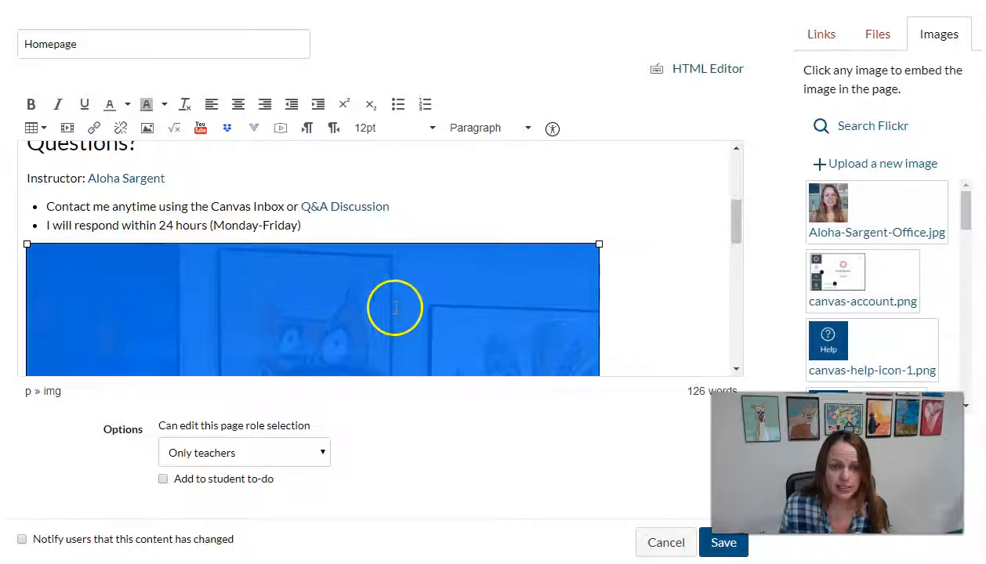
{"action": "left_click", "coordinate": [148, 130]}
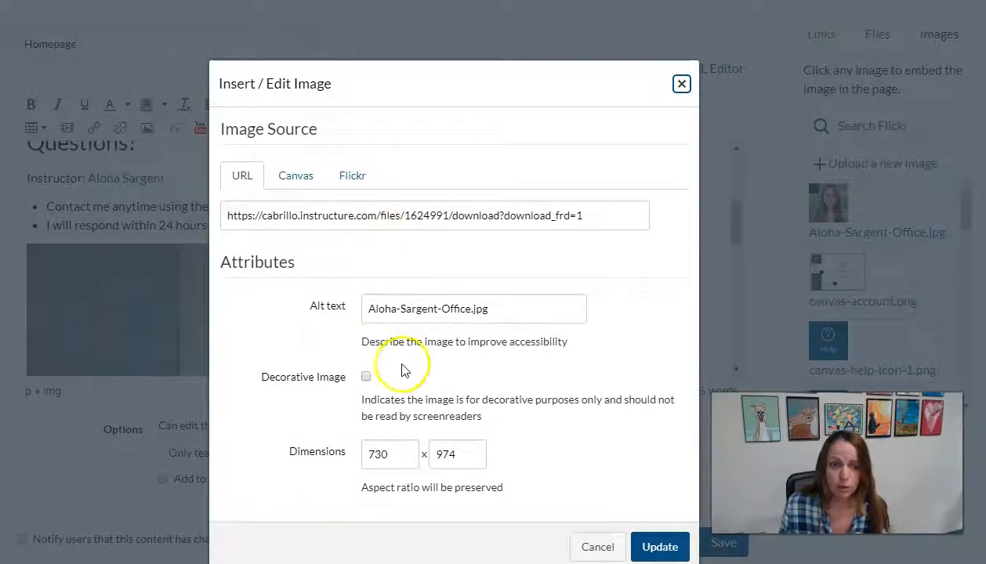
{"action": "left_click_drag", "start_coordinate": [382, 456], "coordinate": [345, 455]}
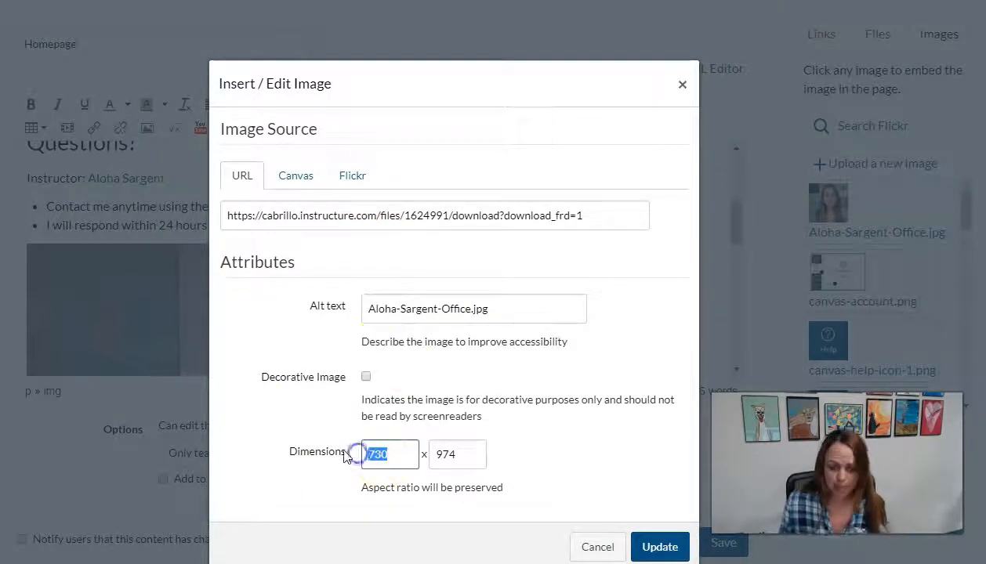
{"action": "type", "text": "250"}
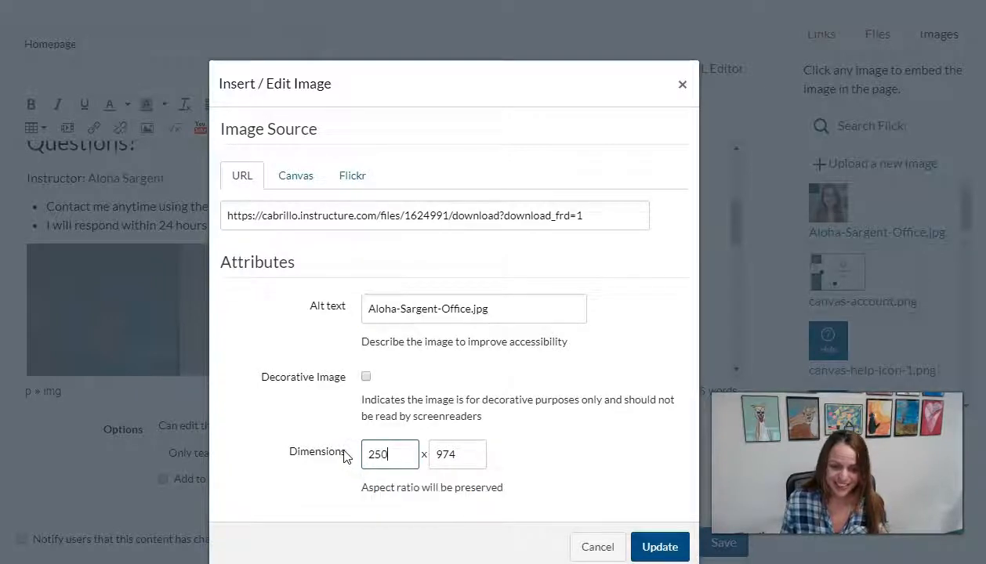
{"action": "left_click", "coordinate": [561, 486]}
{"action": "left_click", "coordinate": [461, 455]}
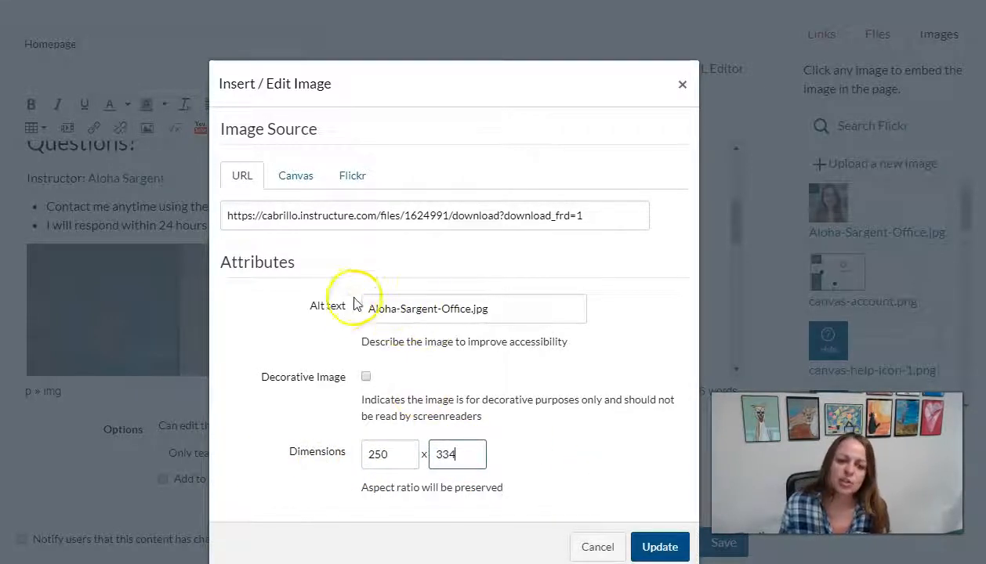
- Replace the photo's file-name alt text with a description of the instructor in her office at the Library with colorful children's art, and update the image
{"action": "left_click", "coordinate": [319, 310]}
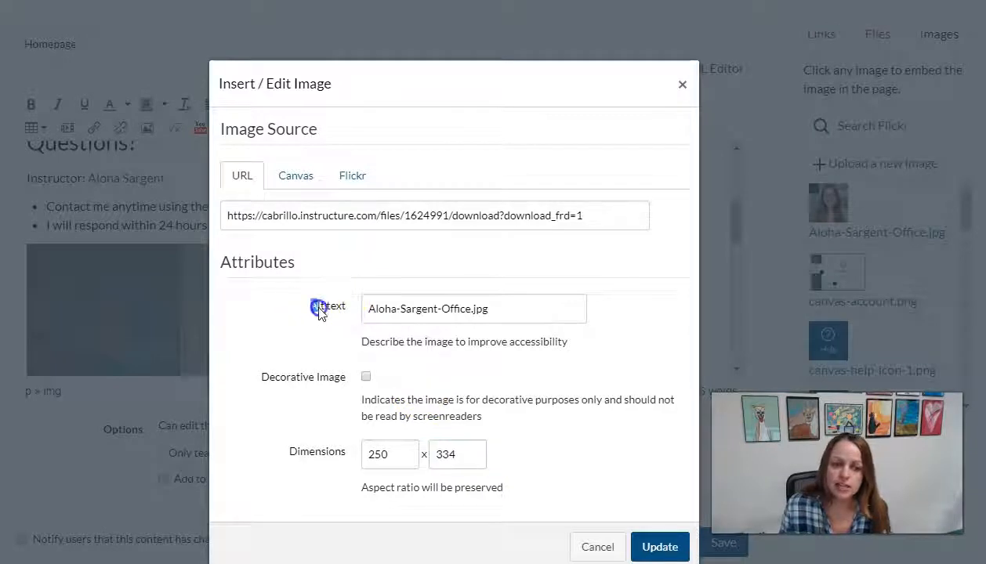
{"action": "left_click", "coordinate": [451, 311]}
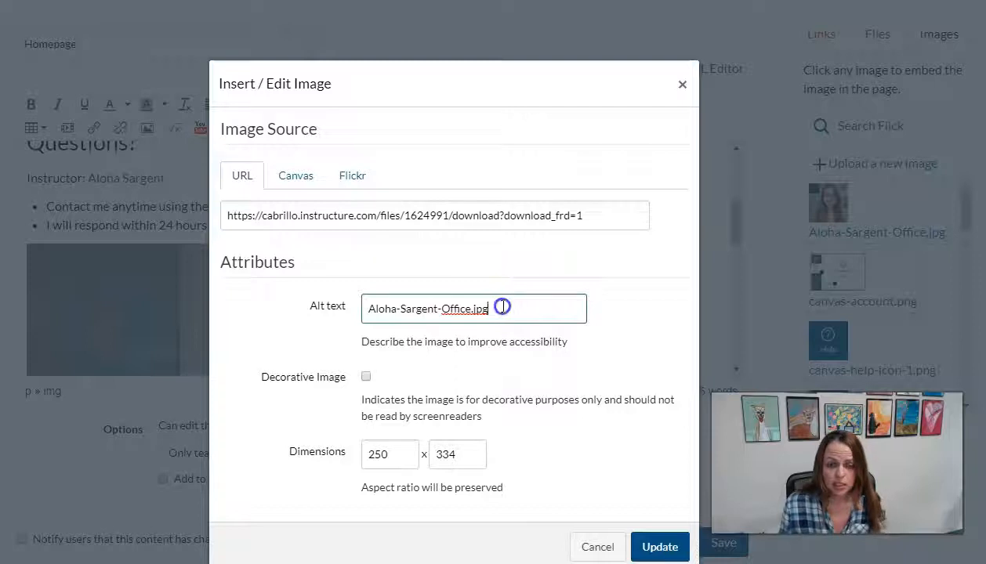
{"action": "left_click_drag", "start_coordinate": [501, 306], "coordinate": [356, 322]}
{"action": "type", "text": "Aloh"}
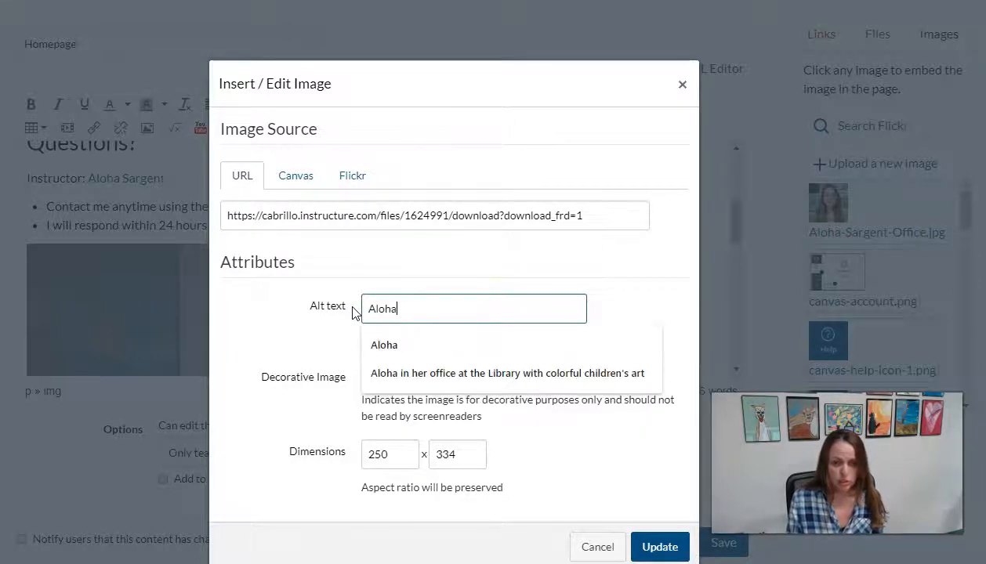
{"action": "type", "text": "at the Library with colorfu"}
{"action": "left_click", "coordinate": [428, 375]}
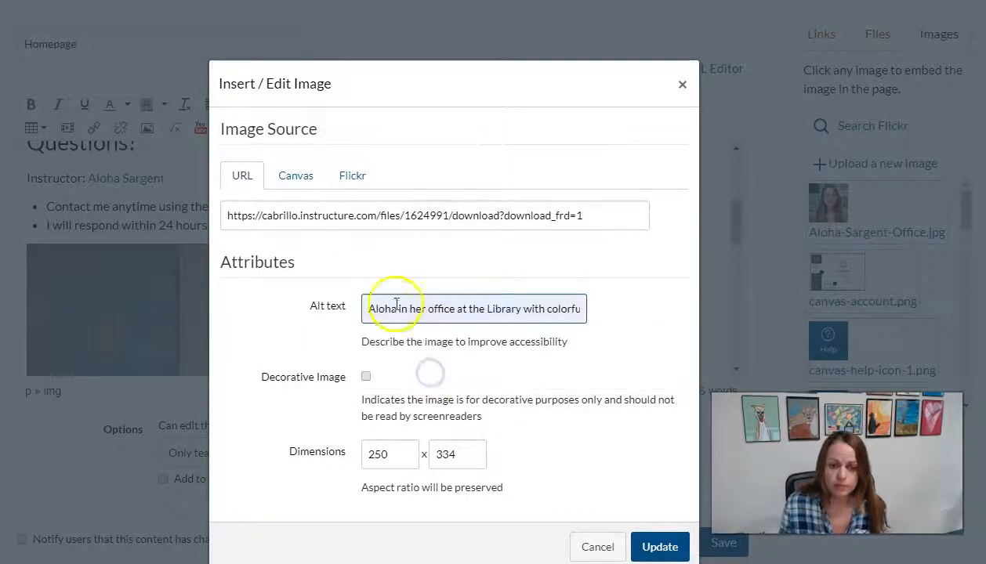
{"action": "left_click_drag", "start_coordinate": [539, 309], "coordinate": [593, 313]}
{"action": "left_click", "coordinate": [549, 310]}
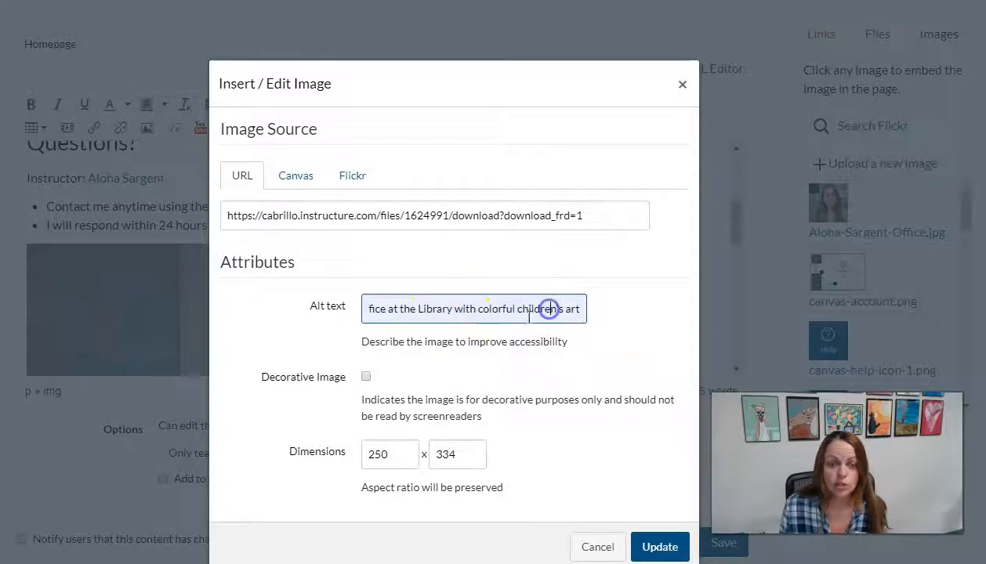
{"action": "left_click", "coordinate": [662, 547]}
{"action": "left_click", "coordinate": [455, 291]}
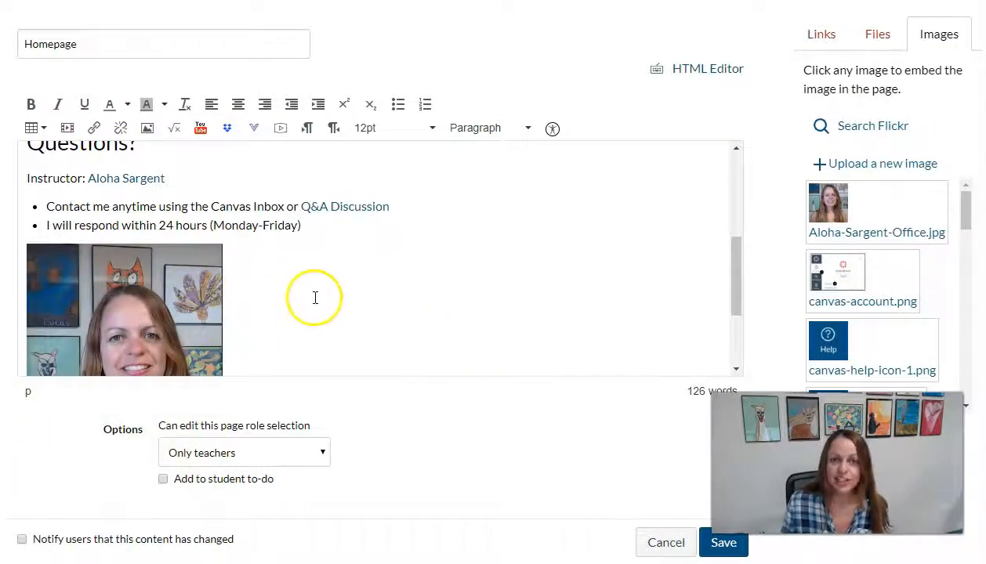
- Insert a blank line above the "Welcome to Library 10!" heading and place the cursor in it
{"action": "scroll", "coordinate": [315, 298], "scroll_direction": "up", "scroll_amount": 5}
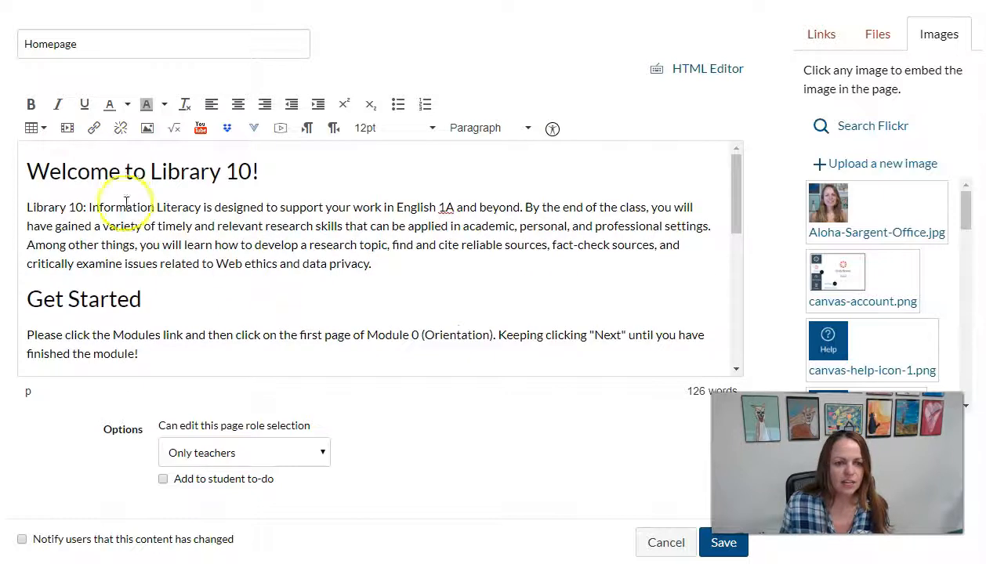
{"action": "left_click", "coordinate": [29, 166]}
{"action": "key", "text": "Return"}
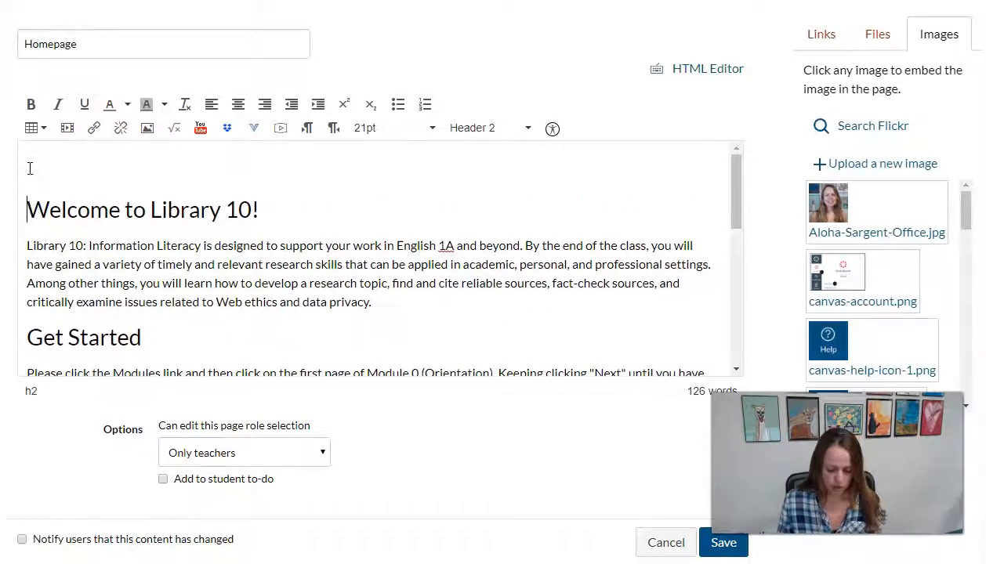
{"action": "left_click", "coordinate": [30, 168]}
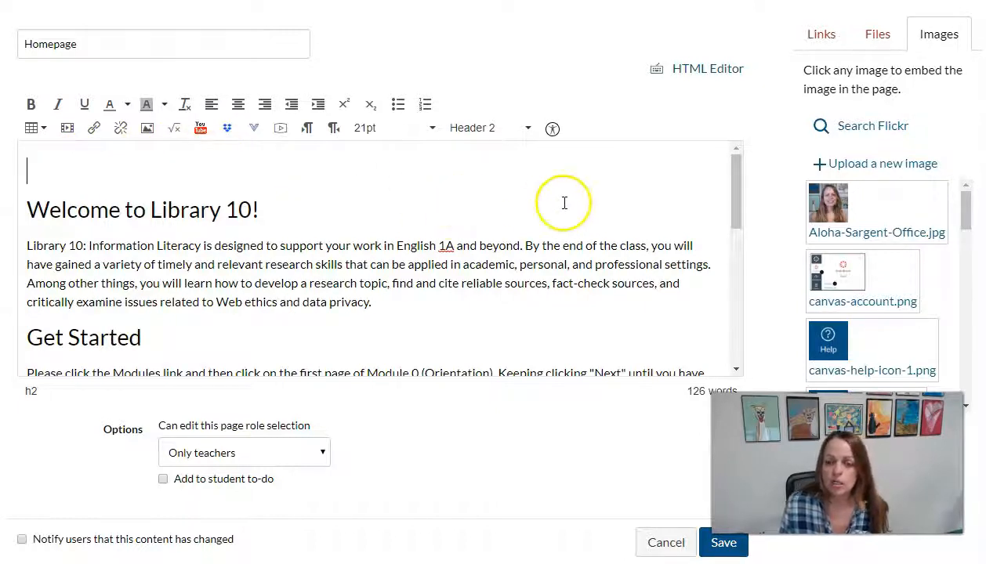
- Start a new image upload and choose the file Cabrillo-Library-Shelves from the computer
{"action": "left_click", "coordinate": [886, 168]}
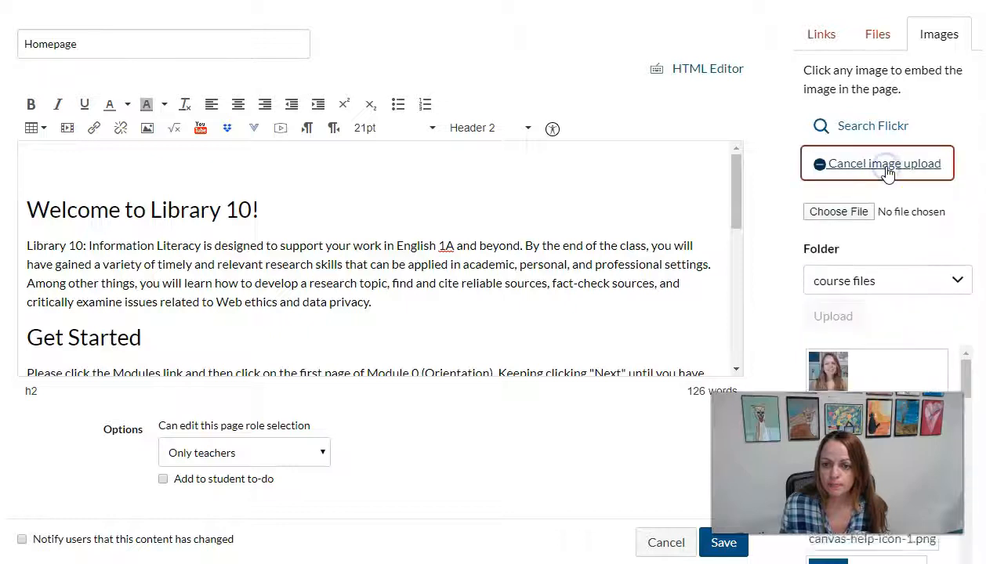
{"action": "left_click", "coordinate": [868, 207]}
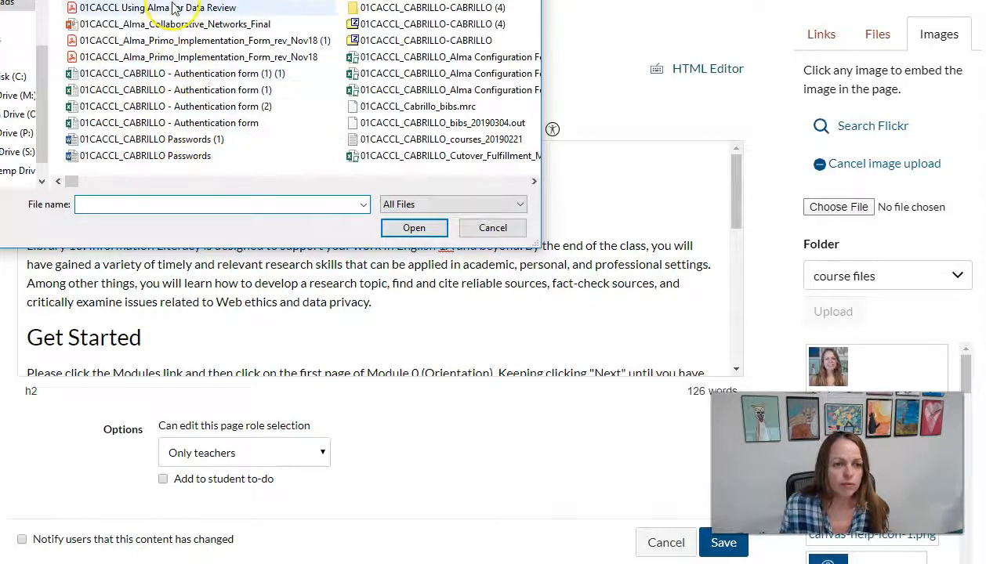
{"action": "scroll", "coordinate": [169, 15], "scroll_direction": "down", "scroll_amount": 3}
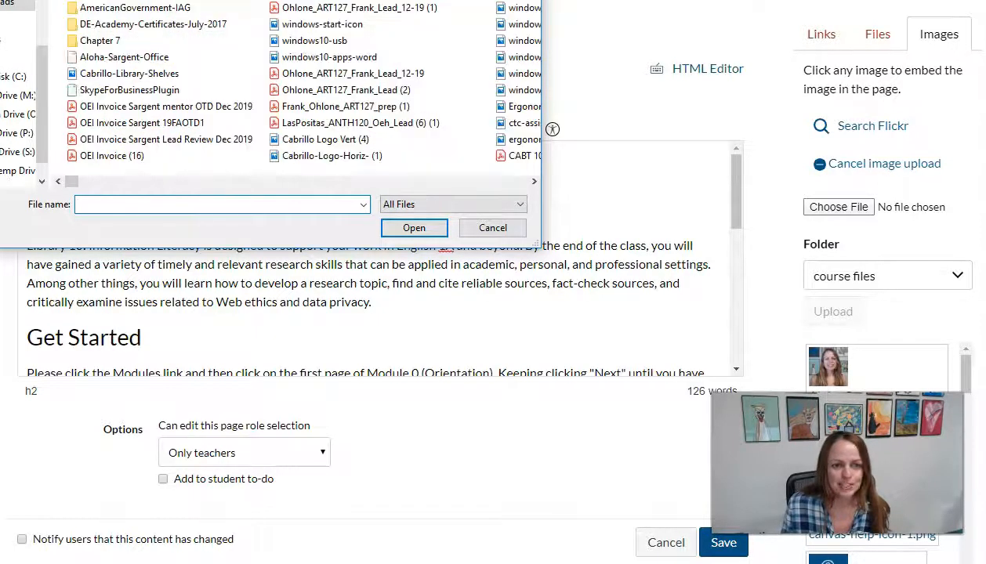
{"action": "left_click", "coordinate": [171, 73]}
{"action": "left_click", "coordinate": [414, 228]}
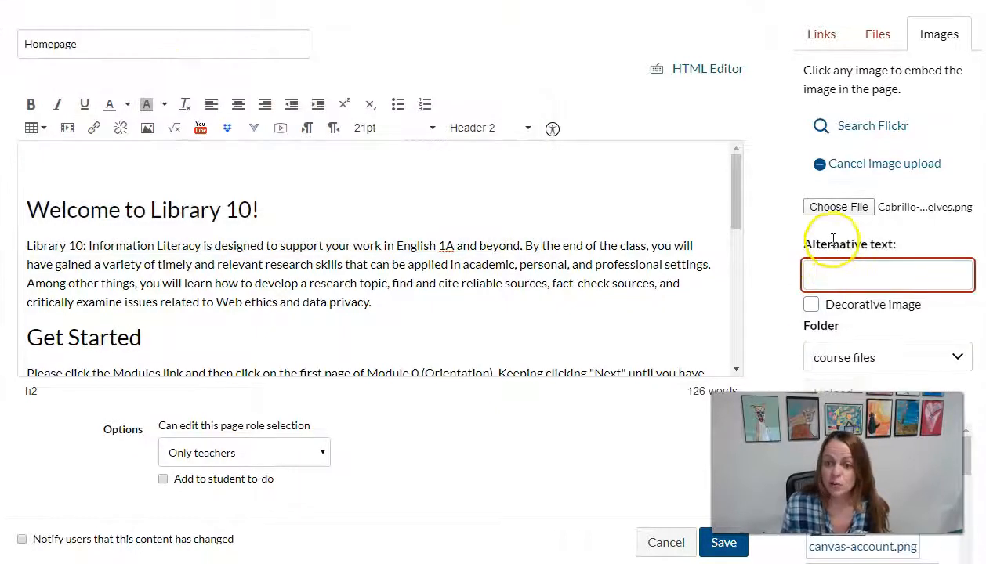
- Give the image the alternative text "Cabrillo Library shelves" and upload it to course files, embedding it above the welcome heading
{"action": "left_click", "coordinate": [843, 268]}
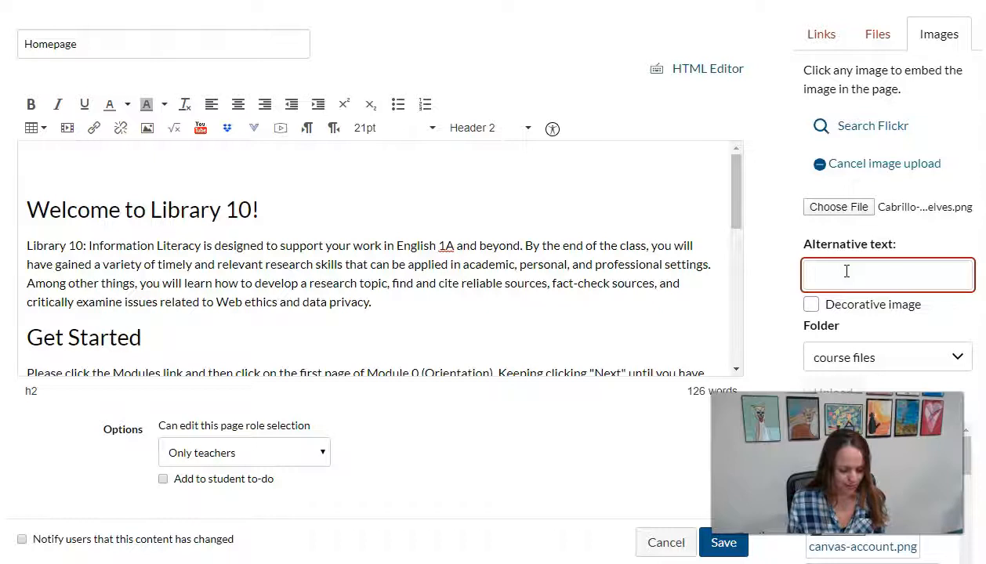
{"action": "type", "text": "Cabrillo Librarian helping a stud"}
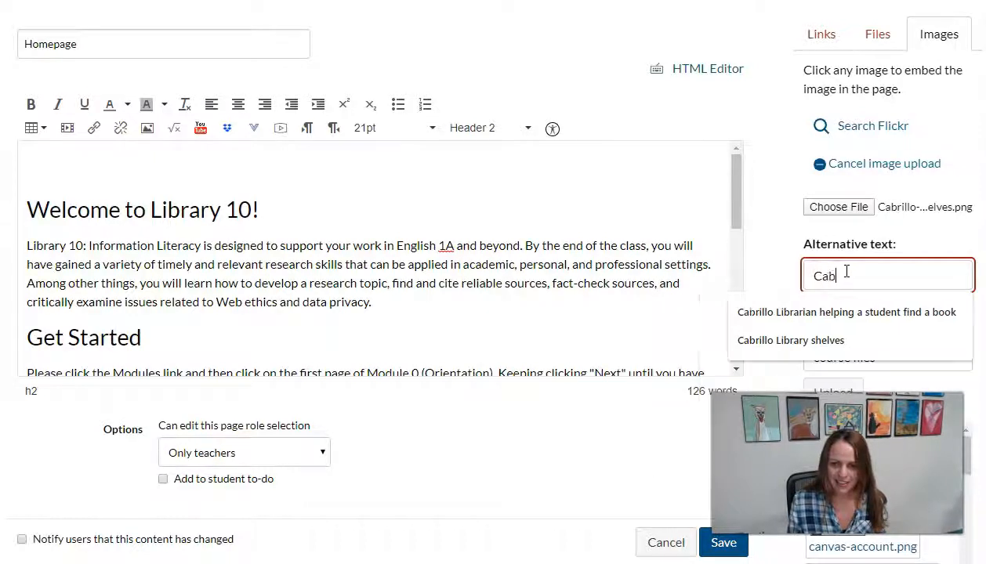
{"action": "left_click", "coordinate": [832, 339]}
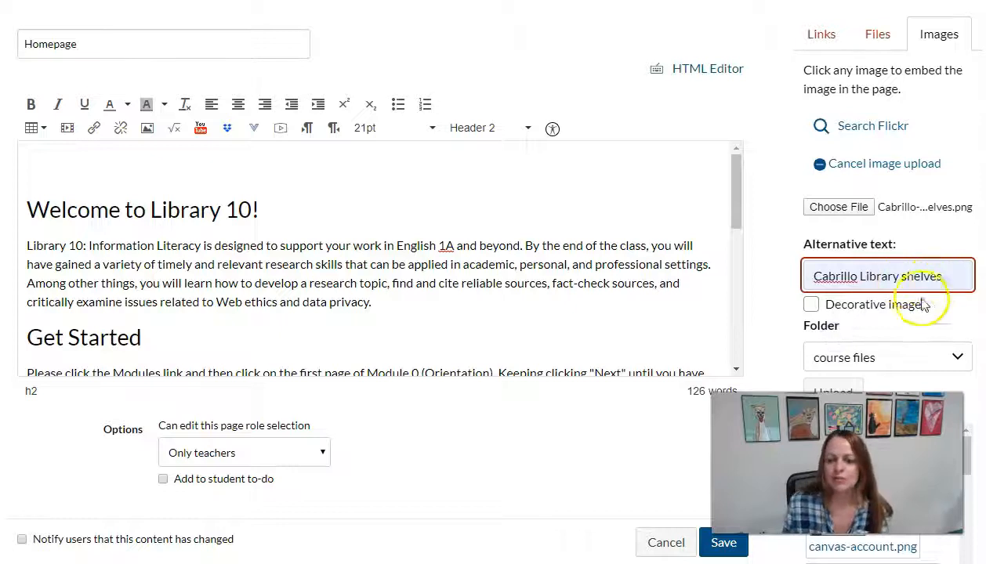
{"action": "left_click", "coordinate": [846, 386]}
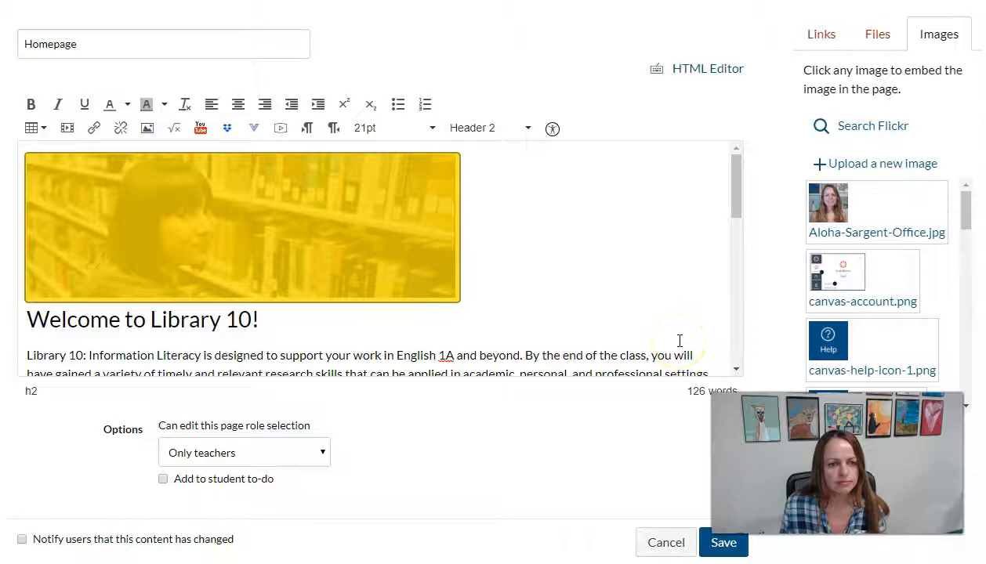
{"action": "left_click", "coordinate": [208, 213]}
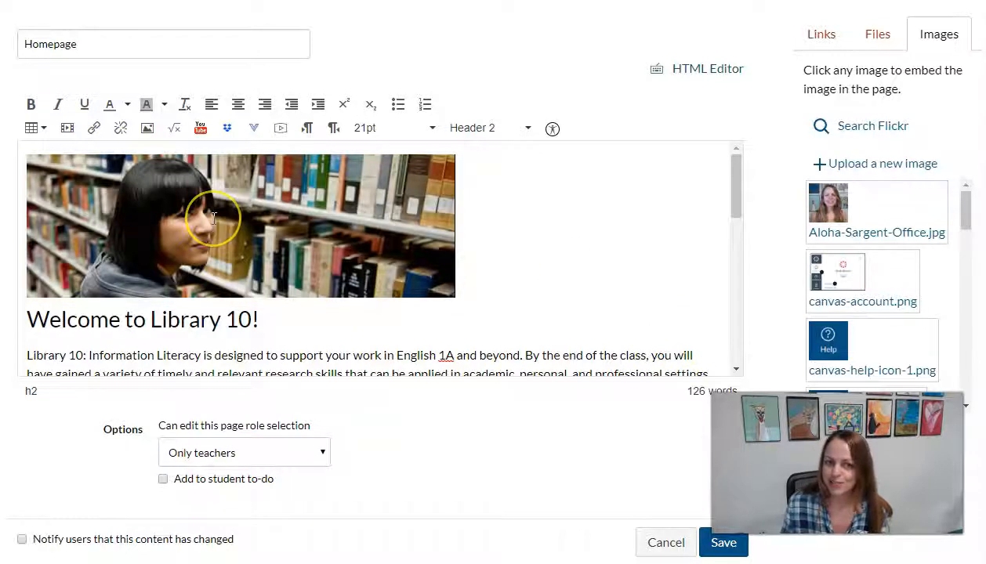
{"action": "left_click", "coordinate": [378, 312]}
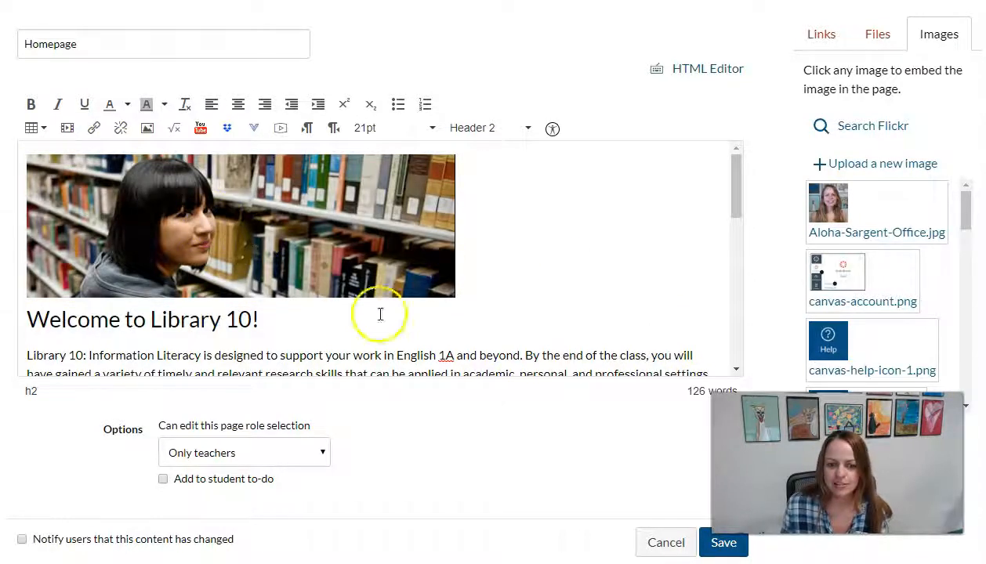
- Save the Homepage and review the published page from the banner image down to the instructor photo
{"action": "left_click", "coordinate": [722, 546]}
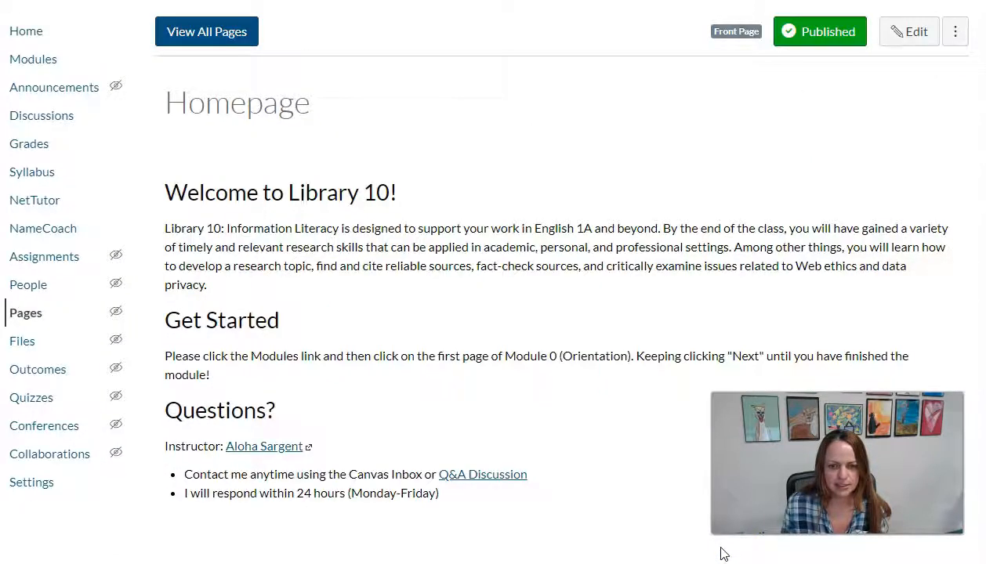
{"action": "scroll", "coordinate": [638, 428], "scroll_direction": "down", "scroll_amount": 2}
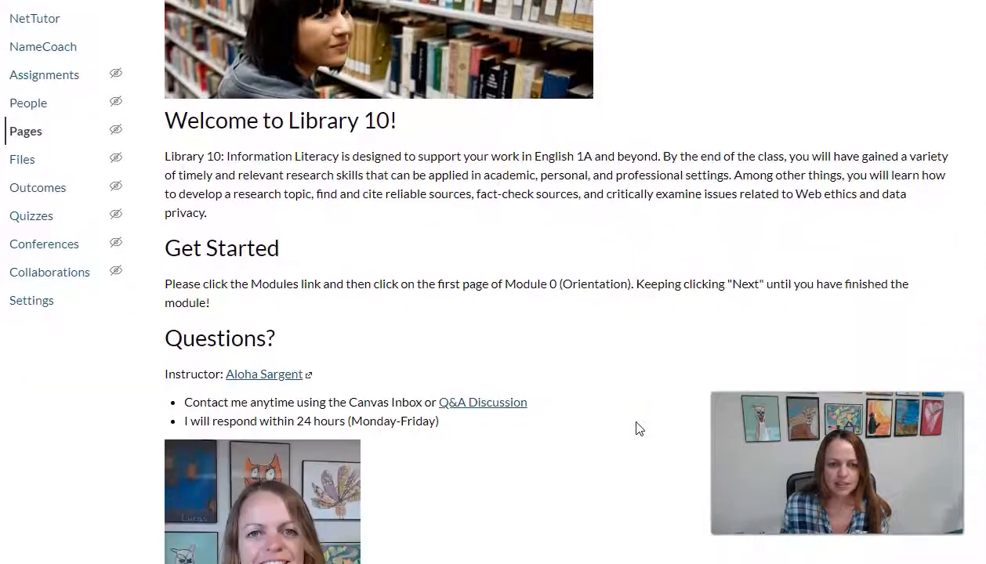
{"action": "scroll", "coordinate": [637, 428], "scroll_direction": "down", "scroll_amount": 1}
{"action": "scroll", "coordinate": [638, 427], "scroll_direction": "up", "scroll_amount": 1}
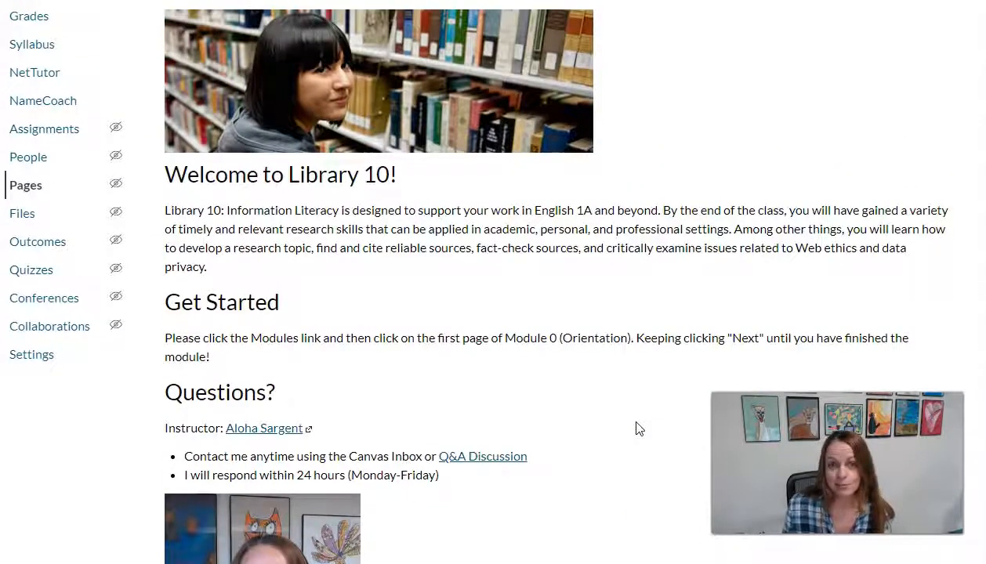
{"action": "left_click", "coordinate": [502, 446]}
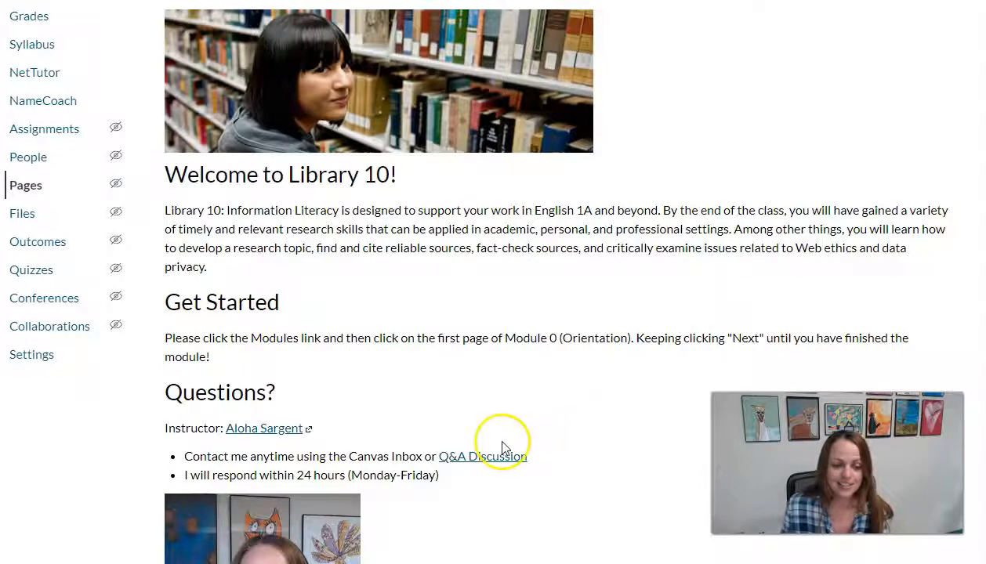